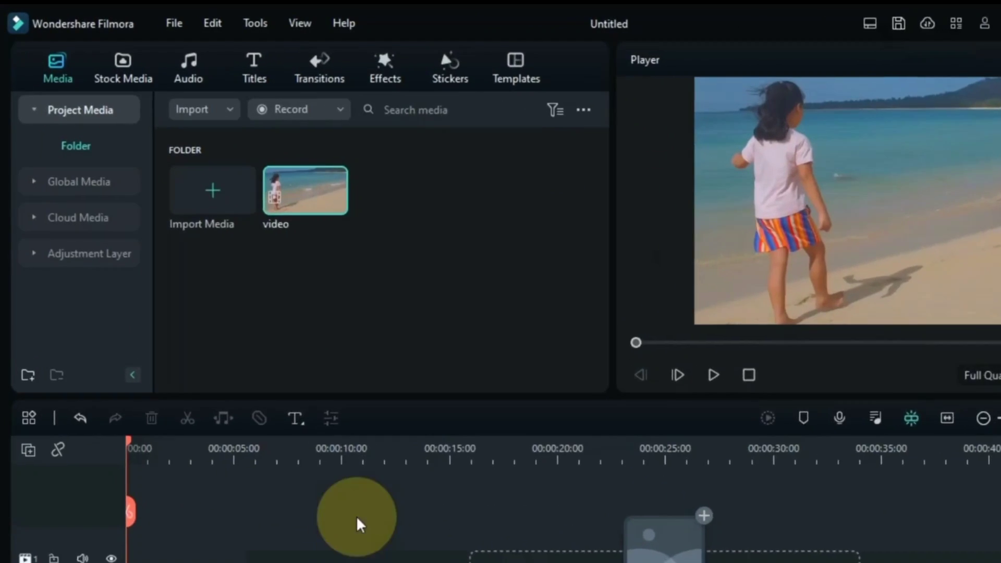
Mark an in-point at about seven seconds and an out-point at the end of the girl's run.
{"action": "mouse_move", "coordinate": [247, 171]}
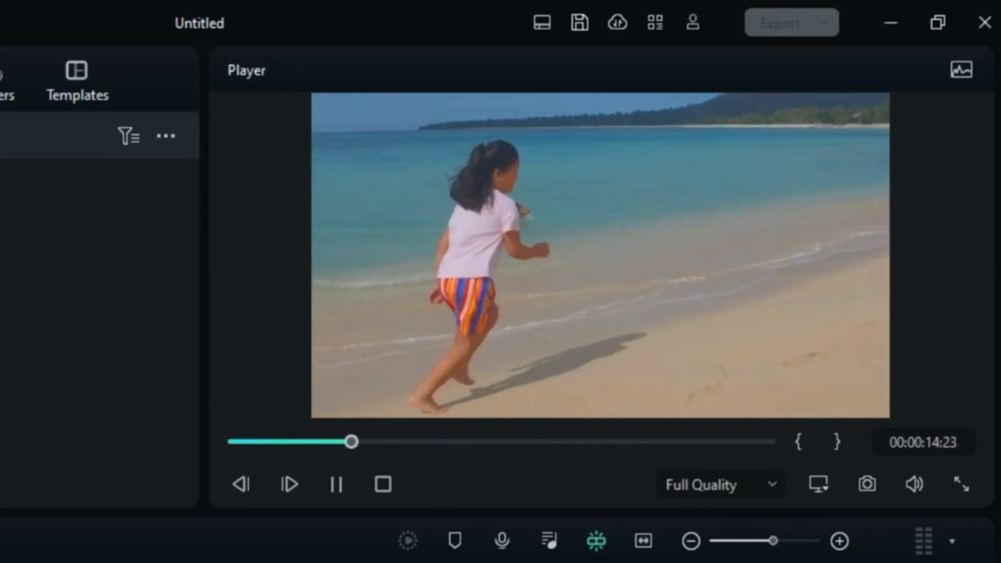
{"action": "left_click", "coordinate": [333, 442]}
{"action": "key", "text": "space"}
{"action": "left_click_drag", "start_coordinate": [323, 443], "coordinate": [298, 447]}
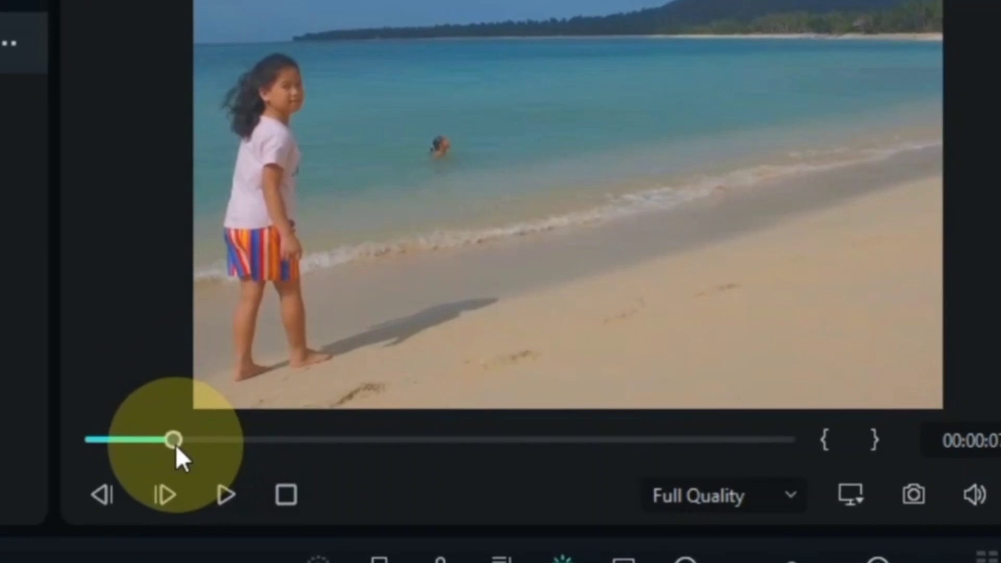
{"action": "left_click", "coordinate": [824, 439]}
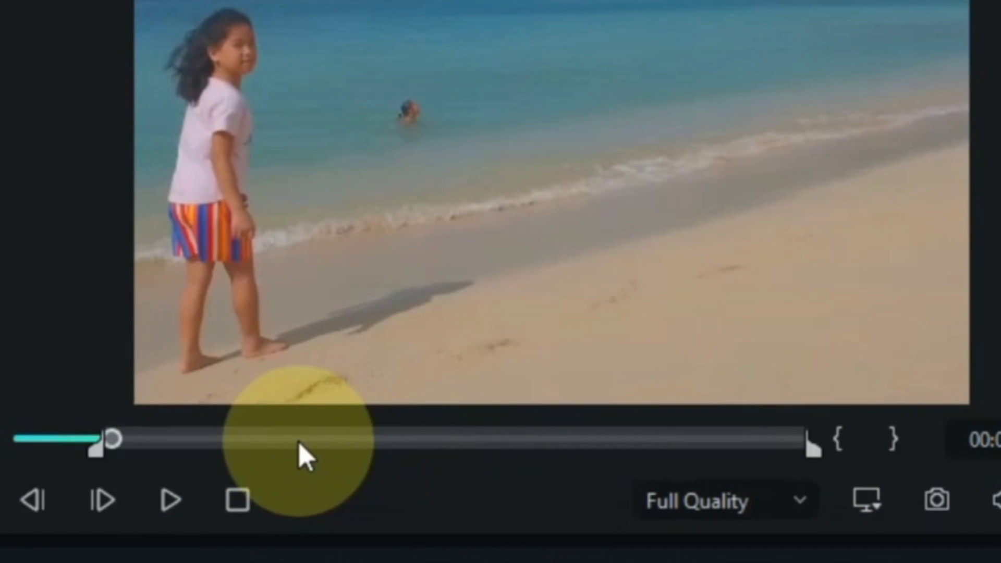
{"action": "left_click_drag", "start_coordinate": [112, 440], "coordinate": [291, 461]}
{"action": "left_click", "coordinate": [894, 441]}
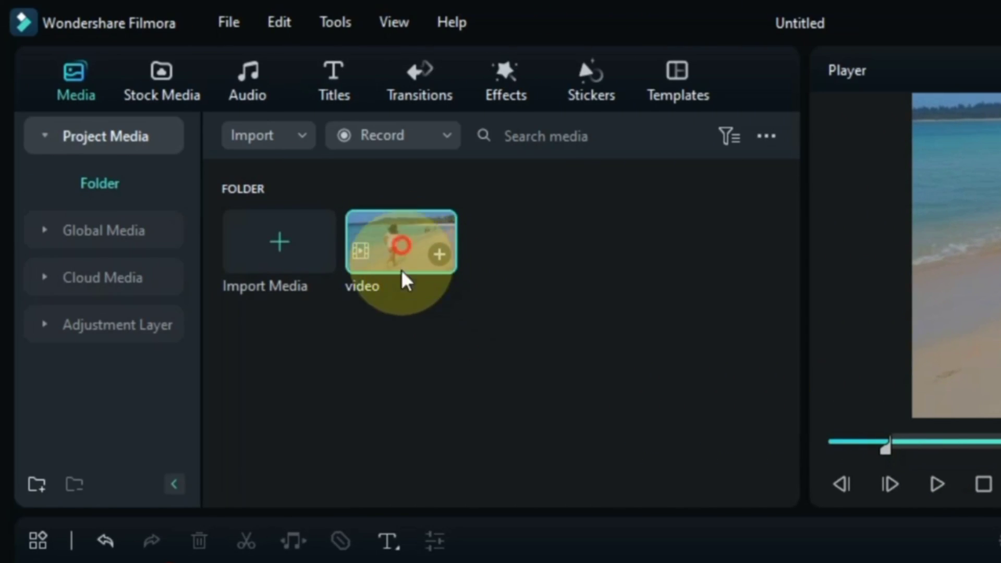
Place the trimmed beach clip on the video track and play it back.
{"action": "left_click_drag", "start_coordinate": [402, 273], "coordinate": [124, 456]}
{"action": "left_click", "coordinate": [114, 467]}
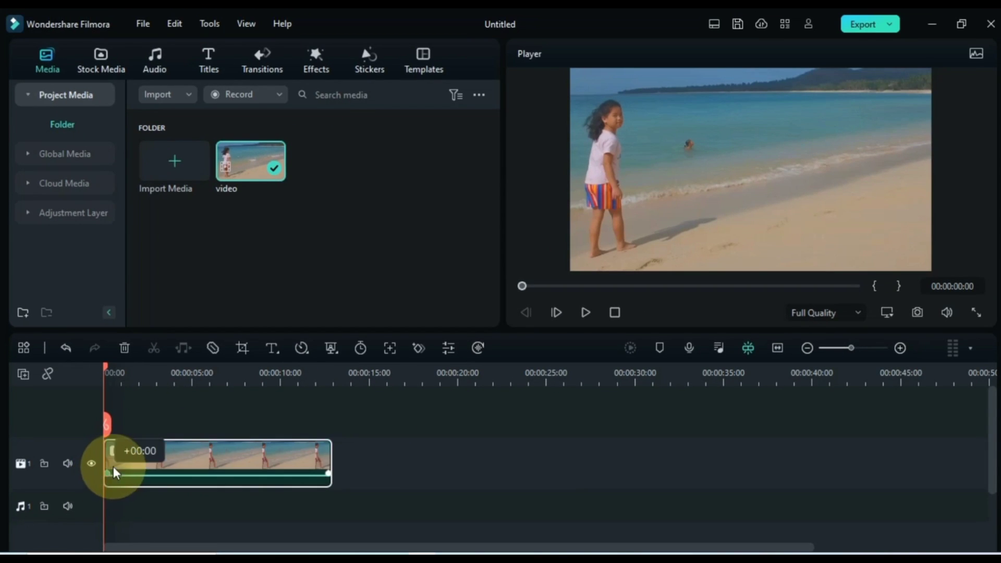
{"action": "key", "text": "space"}
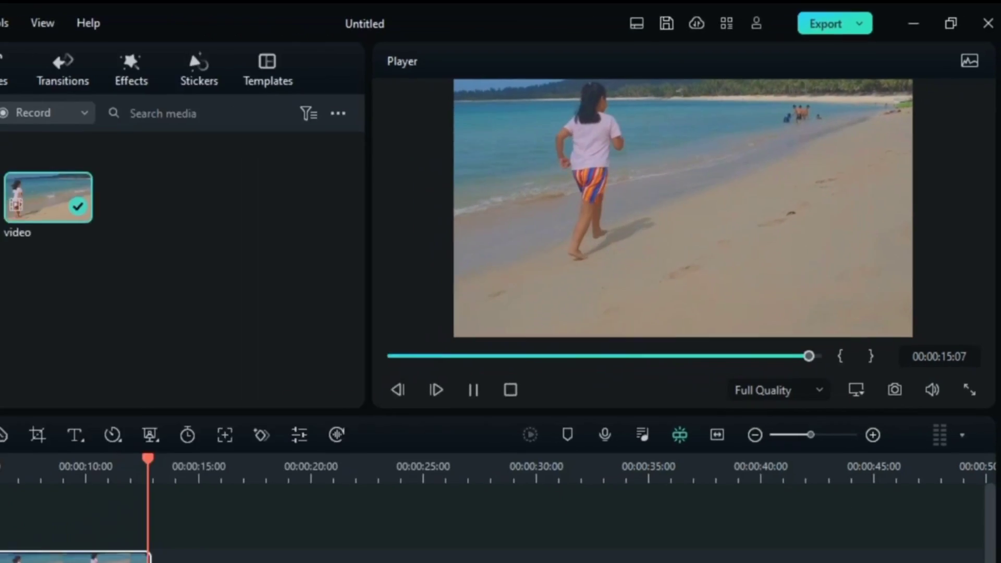
Cut the beach clip at the playhead near 00:00:05 and play the second piece.
{"action": "left_click", "coordinate": [156, 462]}
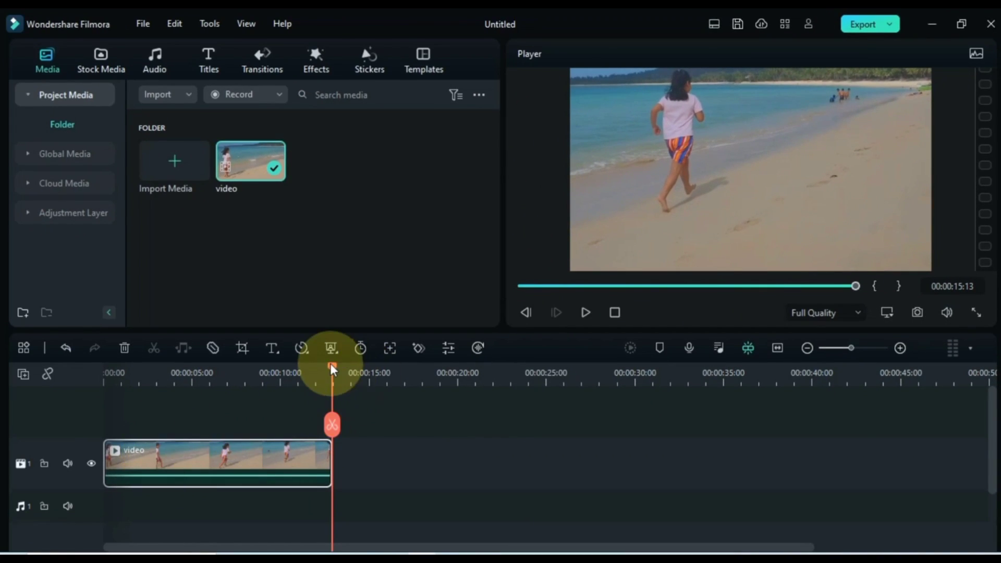
{"action": "left_click_drag", "start_coordinate": [332, 370], "coordinate": [107, 401]}
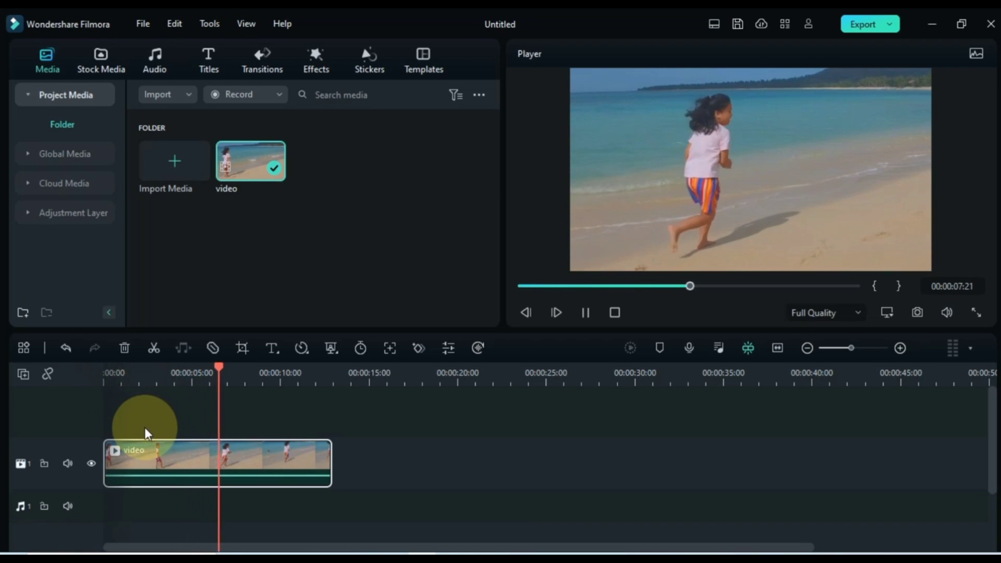
{"action": "left_click", "coordinate": [162, 373]}
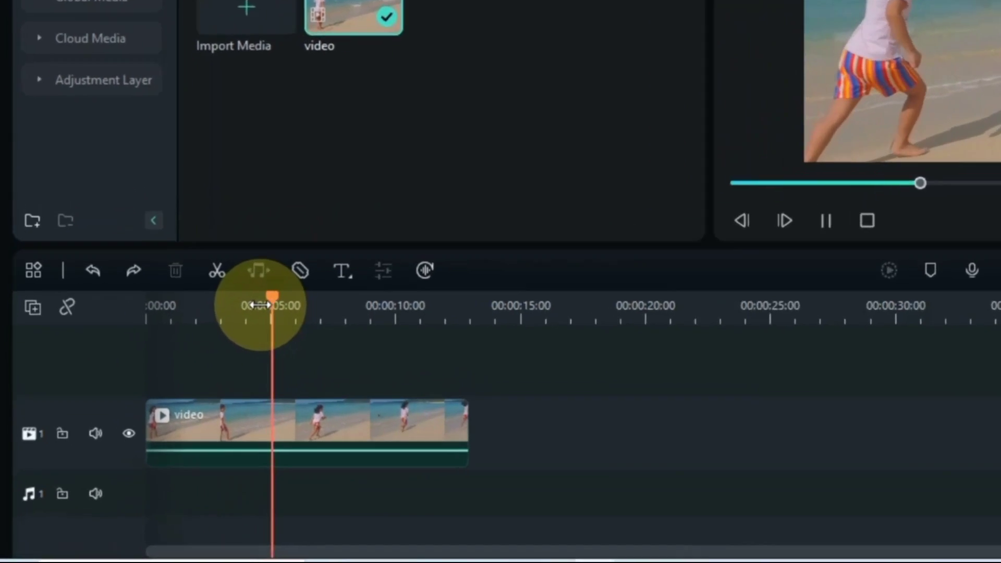
{"action": "left_click", "coordinate": [197, 402]}
{"action": "left_click", "coordinate": [311, 357]}
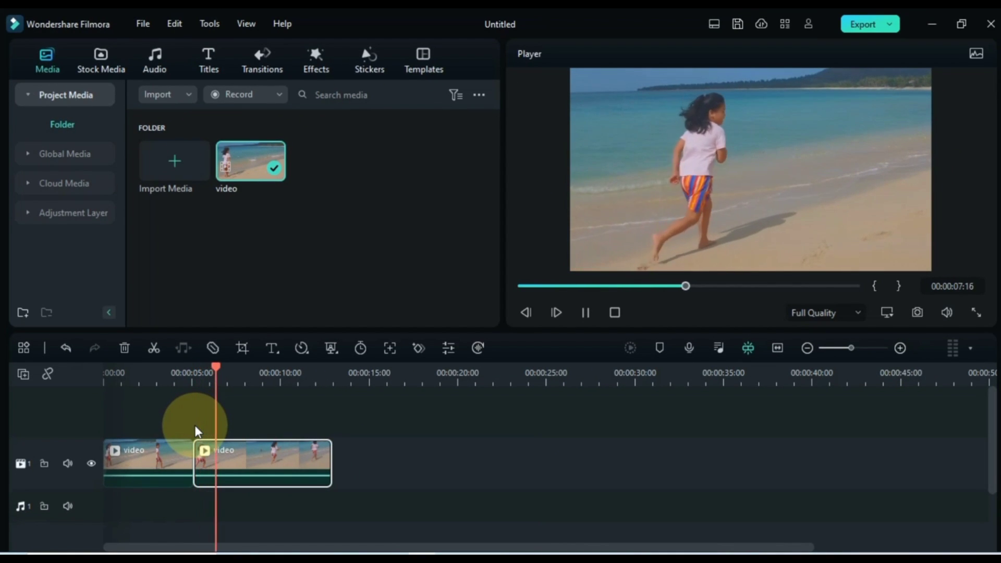
{"action": "key", "text": "space"}
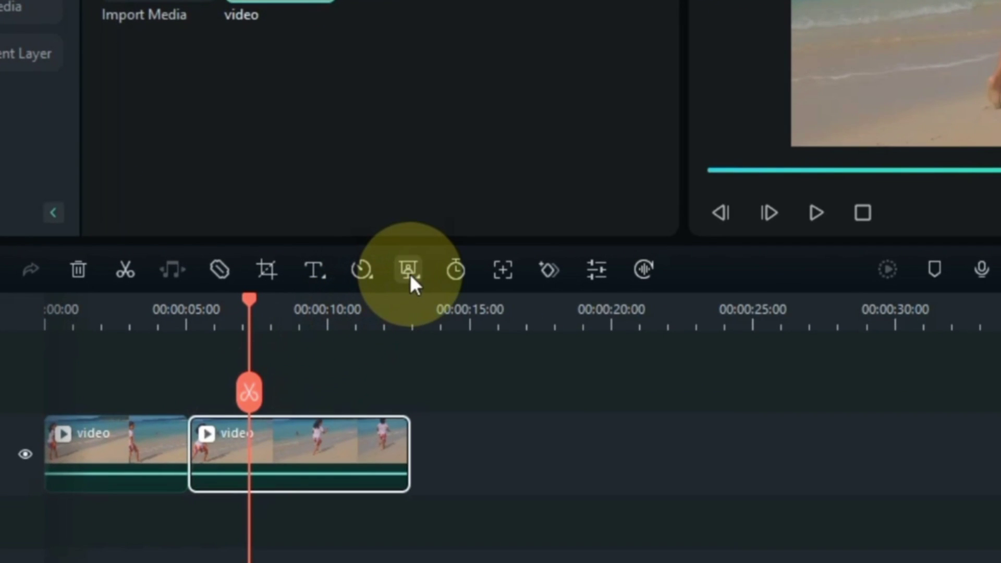
Apply AI Portrait to the second beach piece, leaving the girl running on black, and review it.
{"action": "left_click", "coordinate": [331, 348]}
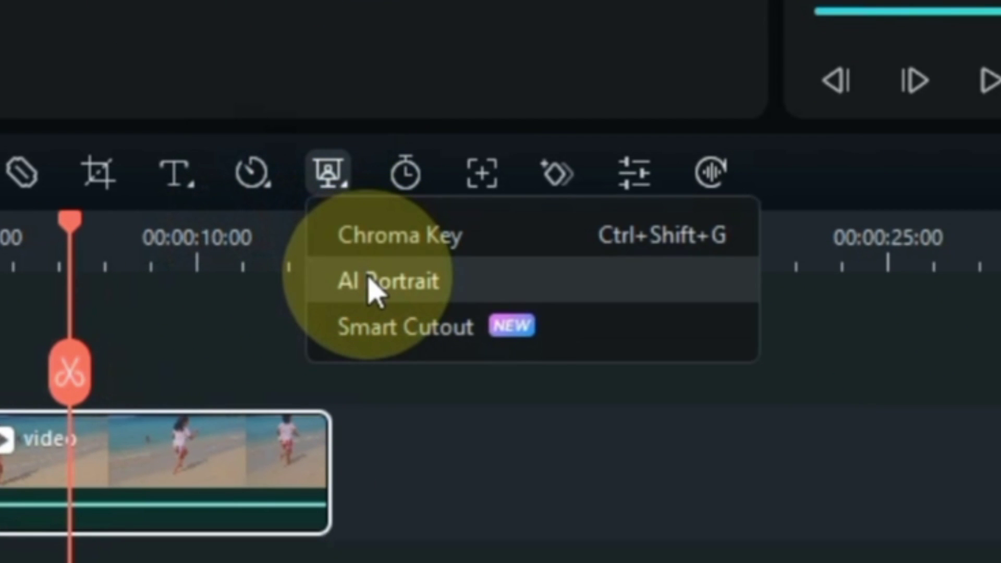
{"action": "left_click", "coordinate": [369, 280]}
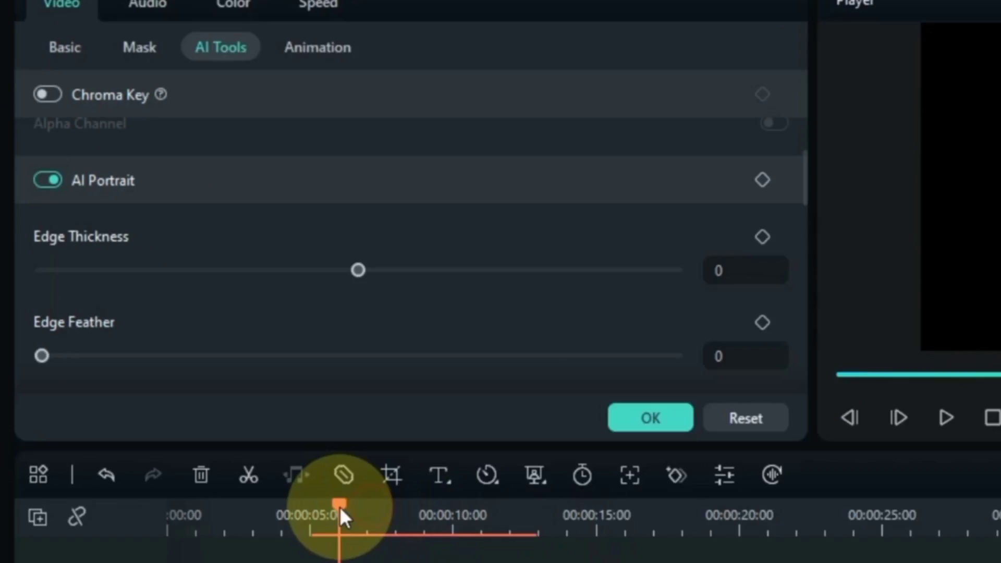
{"action": "left_click_drag", "start_coordinate": [211, 371], "coordinate": [174, 378]}
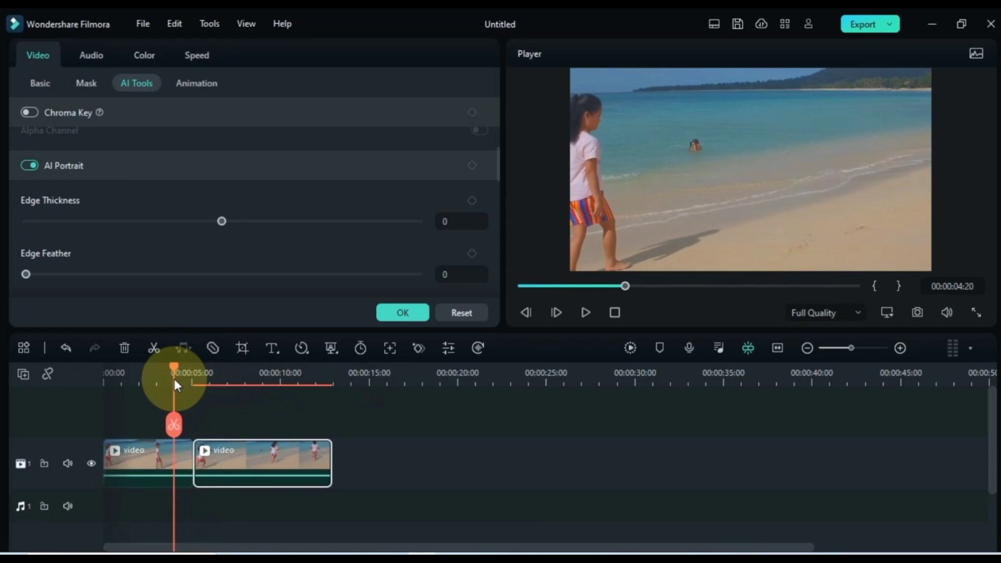
{"action": "key", "text": "space"}
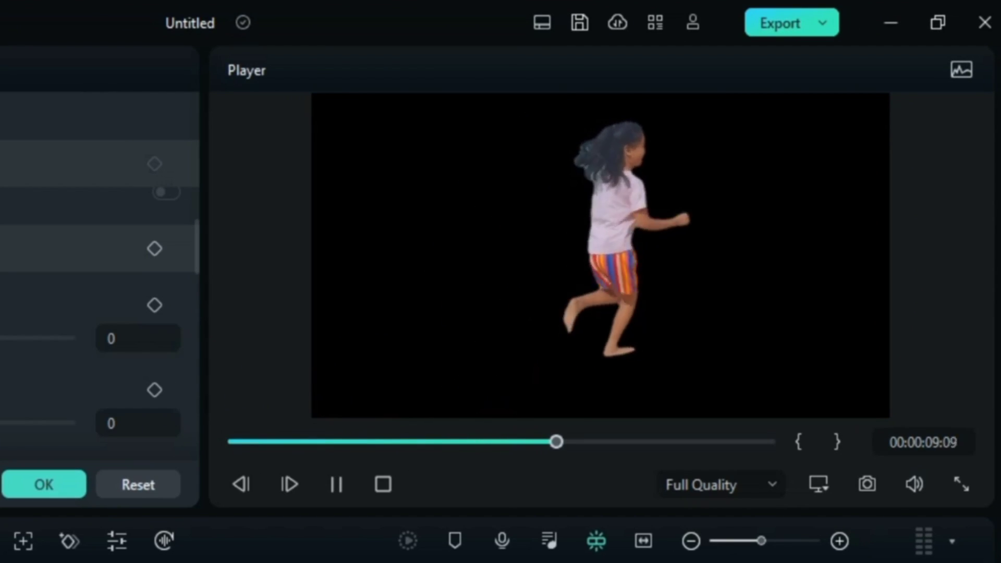
{"action": "key", "text": "space"}
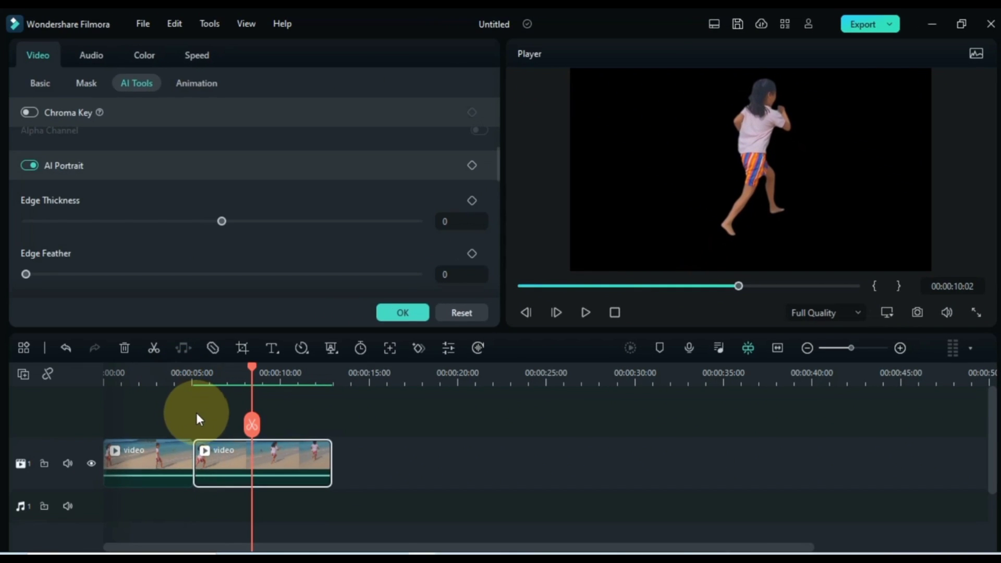
{"action": "left_click", "coordinate": [198, 420]}
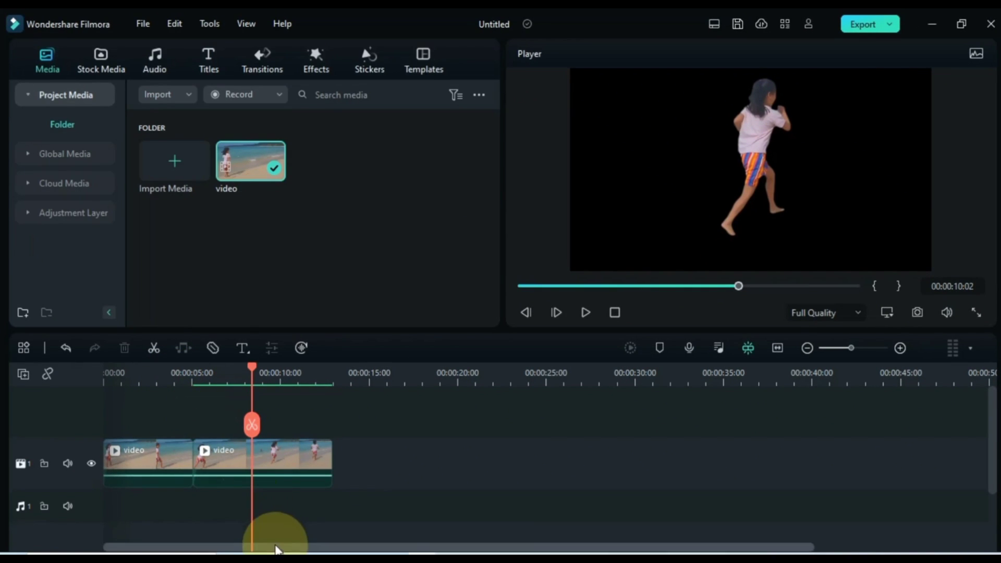
Import sunset clip 5978169 into the Media panel and drop it after the two beach pieces.
{"action": "left_click_drag", "start_coordinate": [278, 547], "coordinate": [355, 255]}
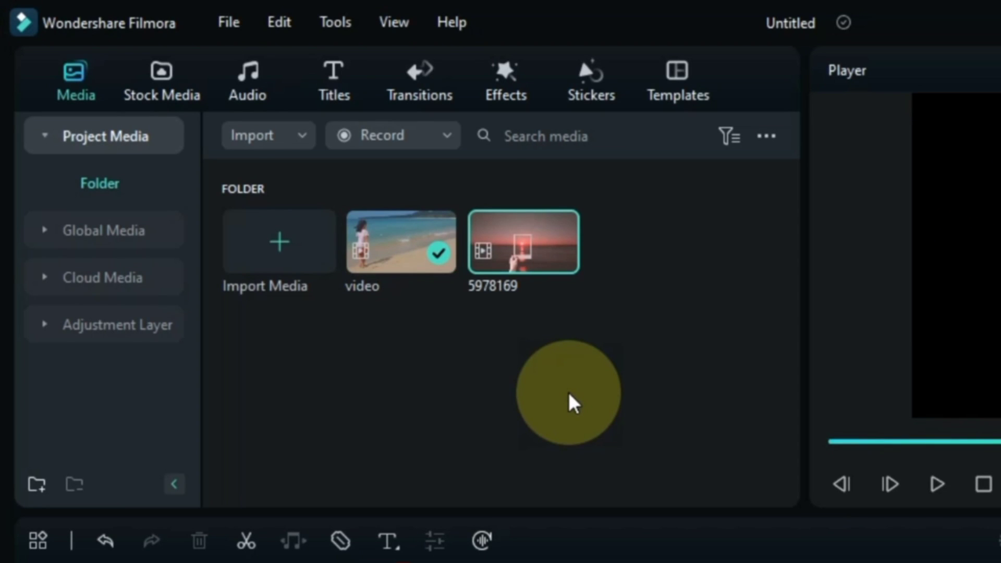
{"action": "mouse_move", "coordinate": [519, 256]}
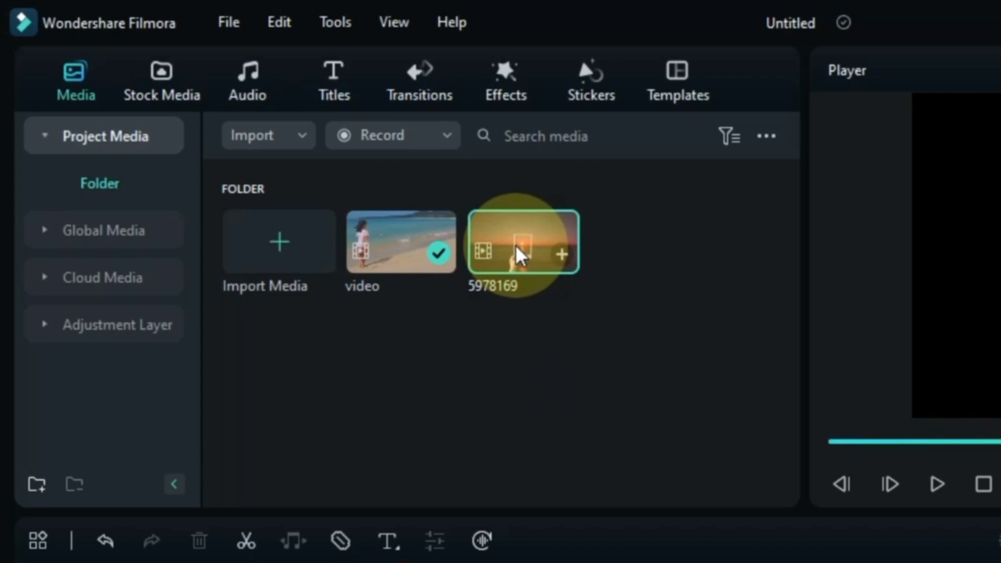
{"action": "left_click_drag", "start_coordinate": [605, 209], "coordinate": [802, 498]}
{"action": "left_click_drag", "start_coordinate": [620, 315], "coordinate": [552, 449]}
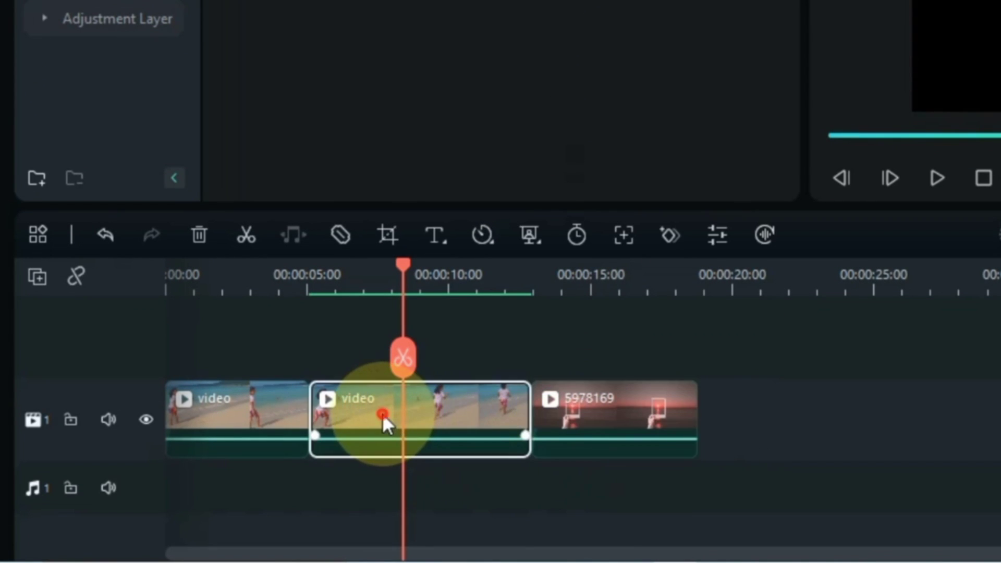
Lift both beach pieces to track 2 and stretch 5978169 beneath them to Slow 0.74x.
{"action": "mouse_move", "coordinate": [382, 413]}
{"action": "left_mouse_down"}
{"action": "mouse_move", "coordinate": [391, 374]}
{"action": "mouse_move", "coordinate": [377, 419]}
{"action": "left_mouse_up"}
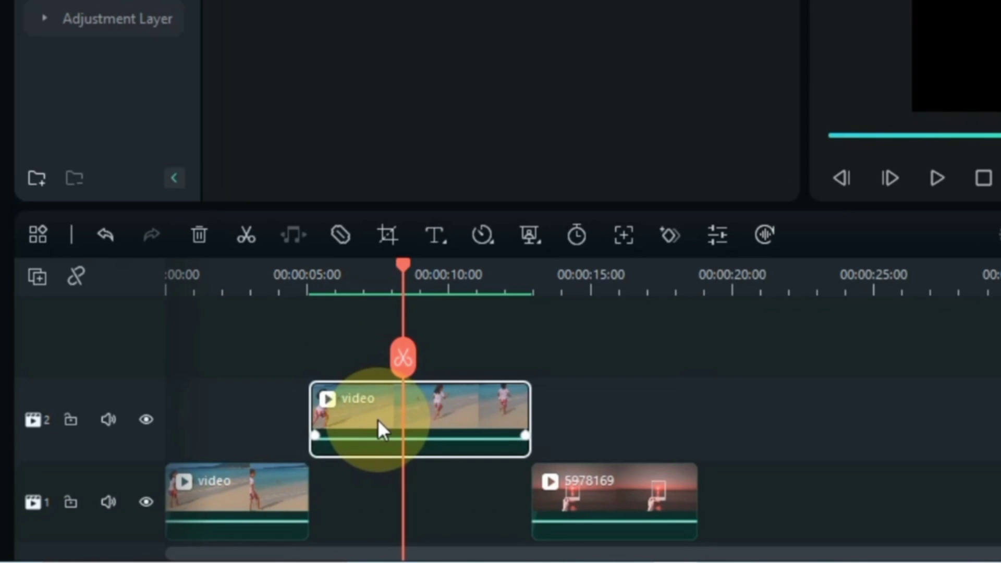
{"action": "left_click", "coordinate": [253, 501]}
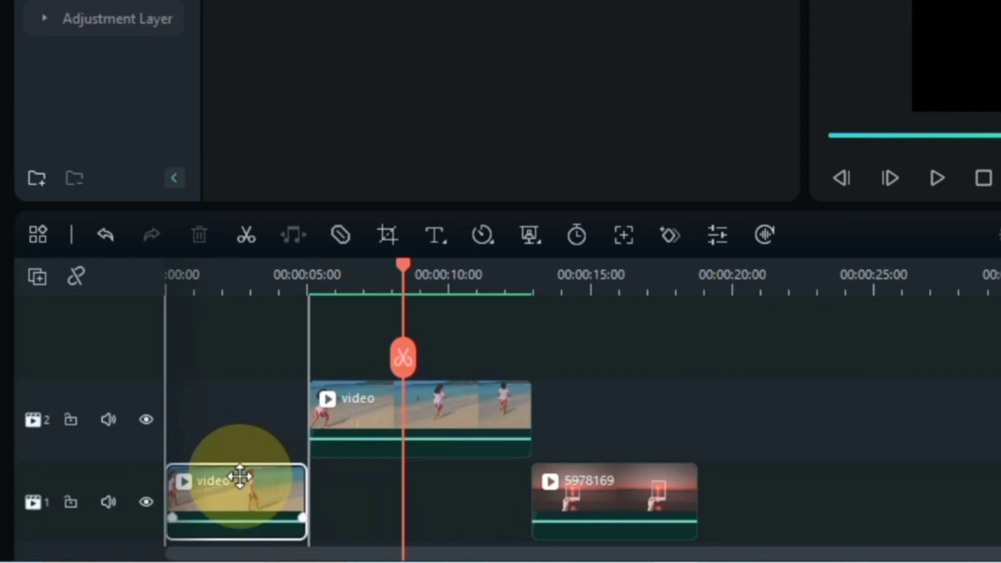
{"action": "left_click_drag", "start_coordinate": [240, 470], "coordinate": [238, 447]}
{"action": "left_click_drag", "start_coordinate": [606, 501], "coordinate": [367, 493]}
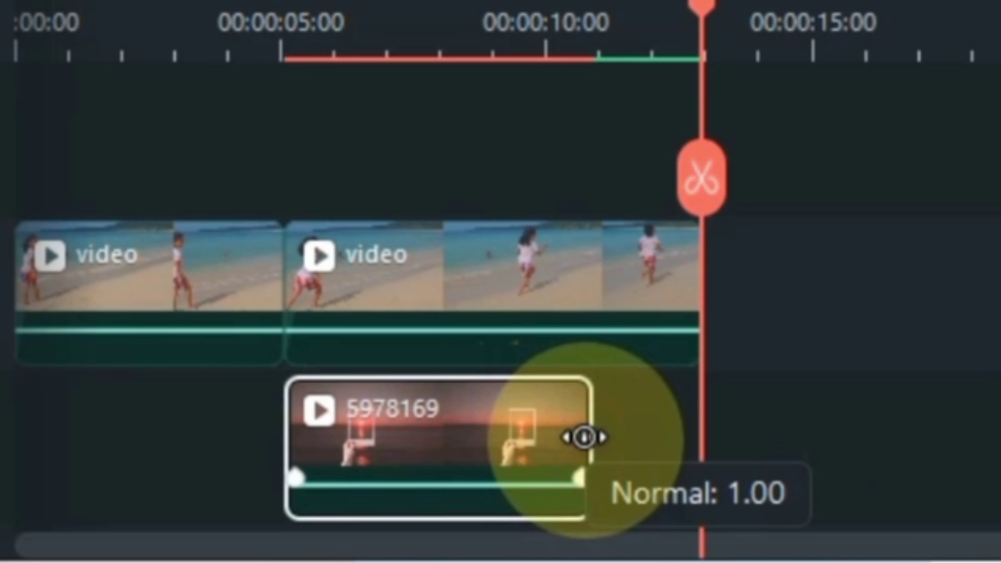
{"action": "left_click_drag", "start_coordinate": [584, 437], "coordinate": [702, 432]}
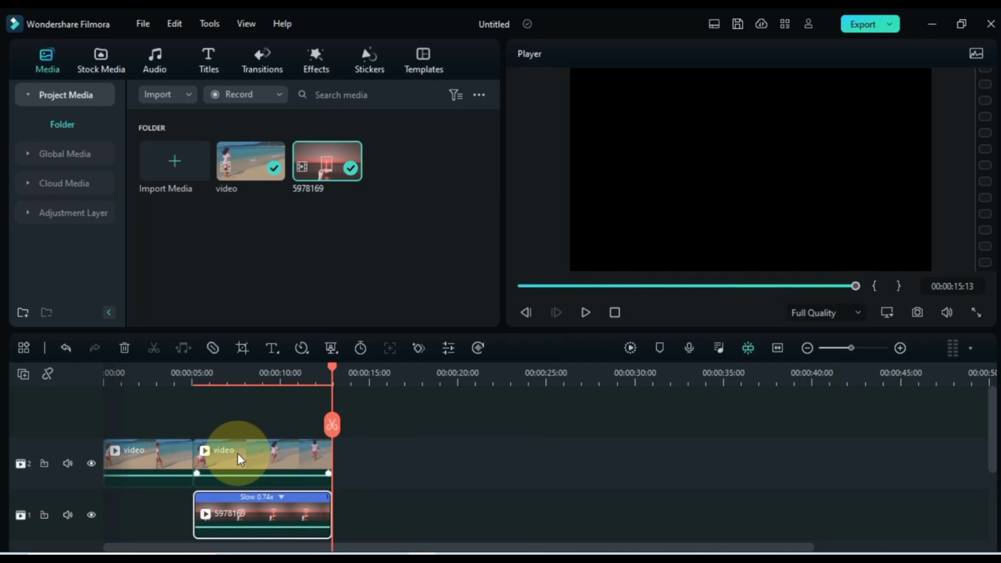
Add a starting Transform keyframe to the cut-out clip at about six seconds.
{"action": "left_click", "coordinate": [180, 373]}
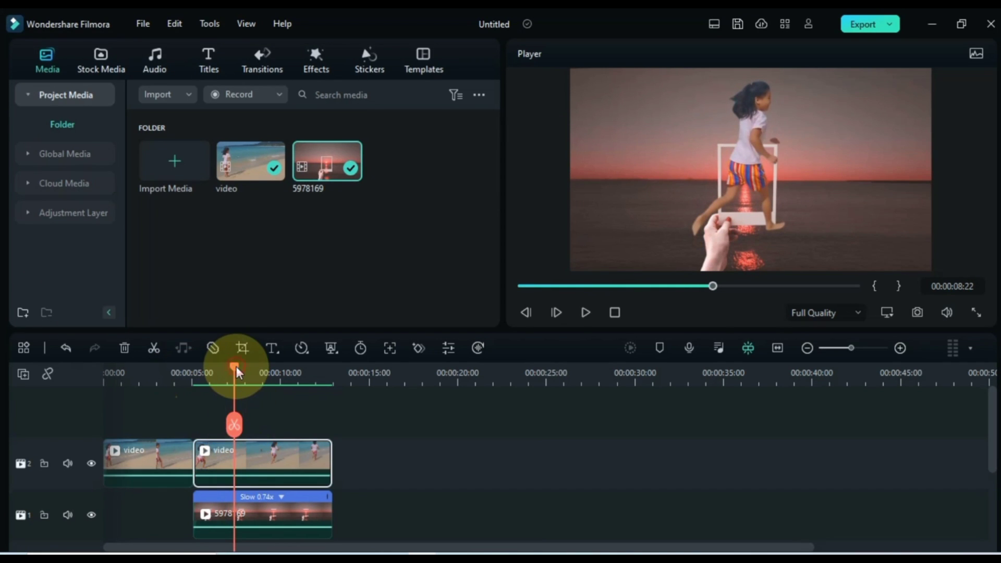
{"action": "left_click_drag", "start_coordinate": [235, 371], "coordinate": [194, 382]}
{"action": "double_click", "coordinate": [209, 461]}
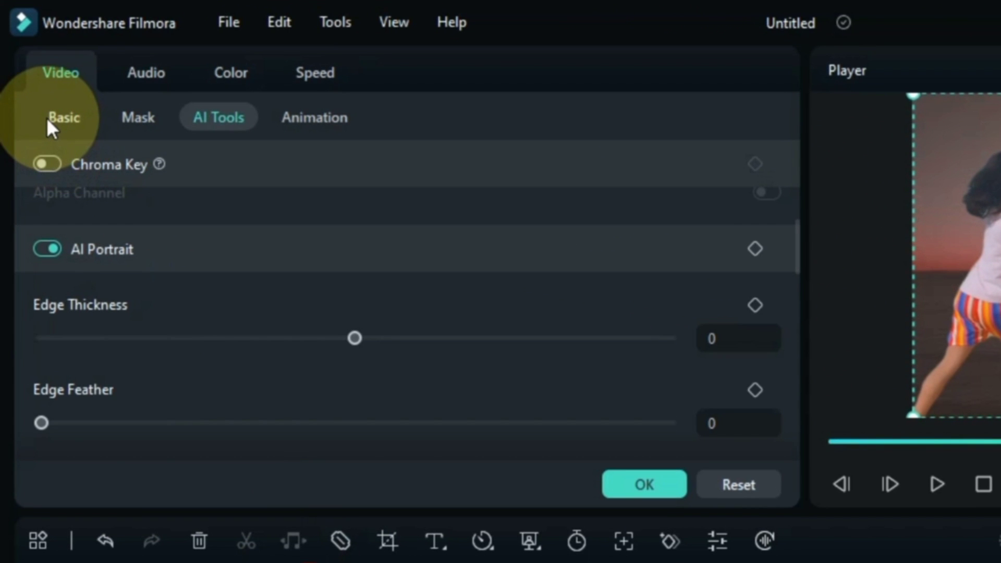
{"action": "left_click", "coordinate": [47, 120]}
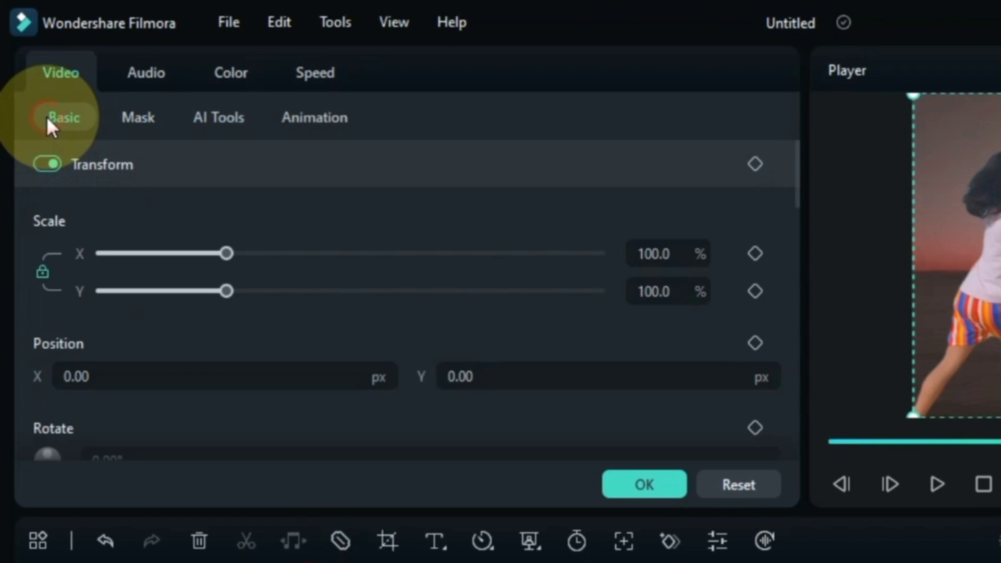
{"action": "left_click", "coordinate": [754, 164]}
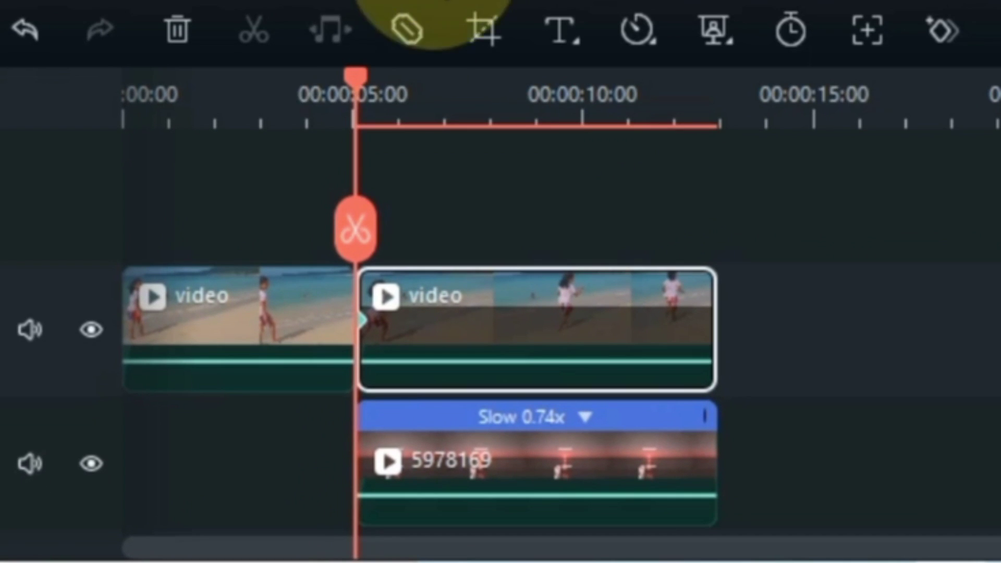
At about 8 seconds 18 frames, shrink the clip to about 33.8% scale with Position Y -56.
{"action": "left_click", "coordinate": [195, 371]}
{"action": "left_click_drag", "start_coordinate": [264, 258], "coordinate": [320, 270]}
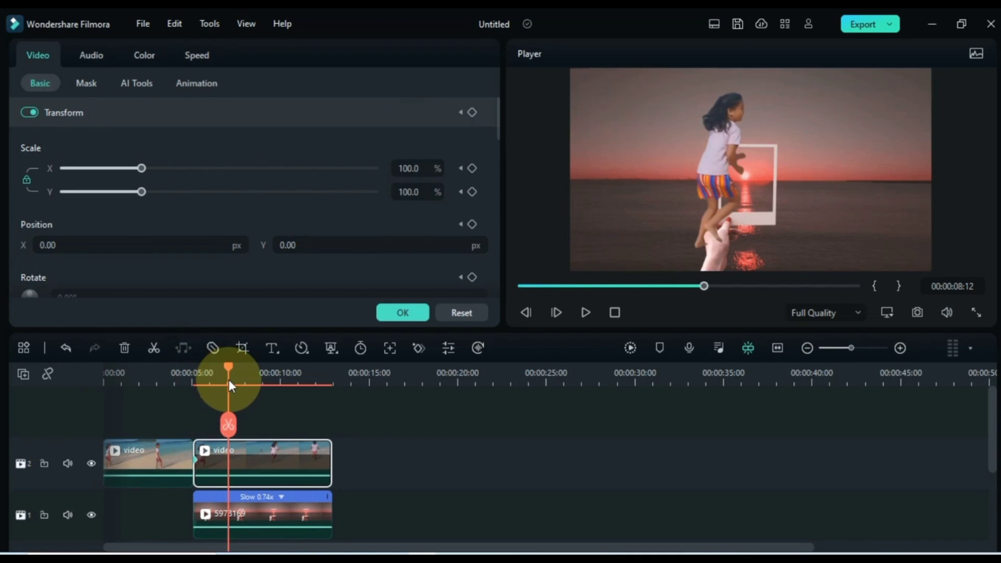
{"action": "left_click_drag", "start_coordinate": [230, 379], "coordinate": [233, 380]}
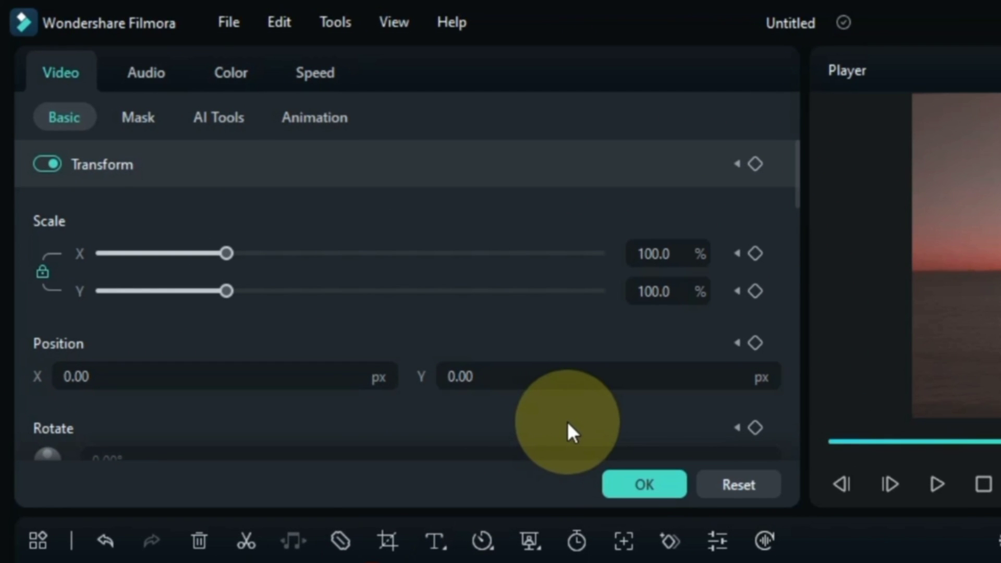
{"action": "left_click_drag", "start_coordinate": [658, 267], "coordinate": [666, 253]}
{"action": "left_click_drag", "start_coordinate": [513, 254], "coordinate": [472, 253]}
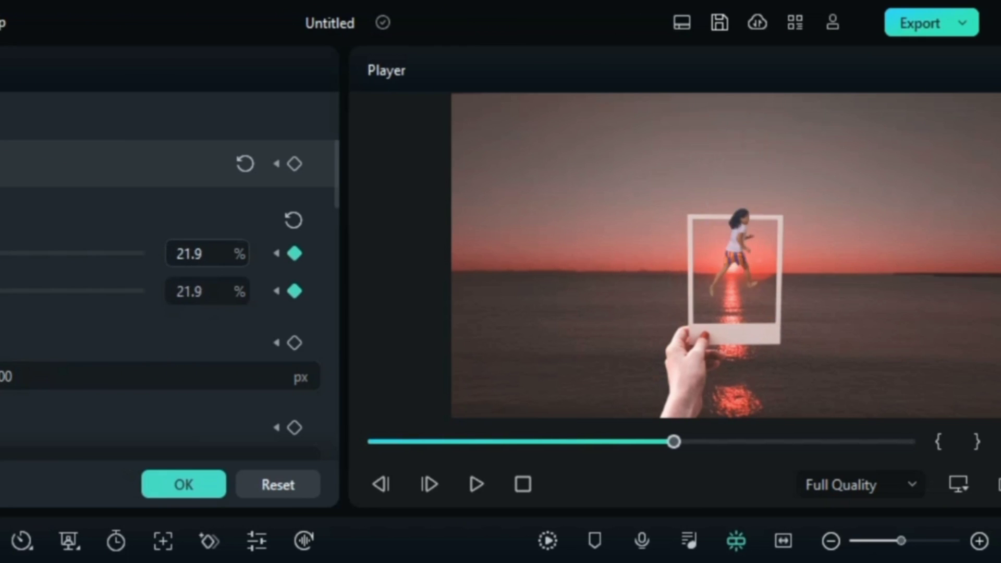
{"action": "left_click_drag", "start_coordinate": [213, 253], "coordinate": [284, 380]}
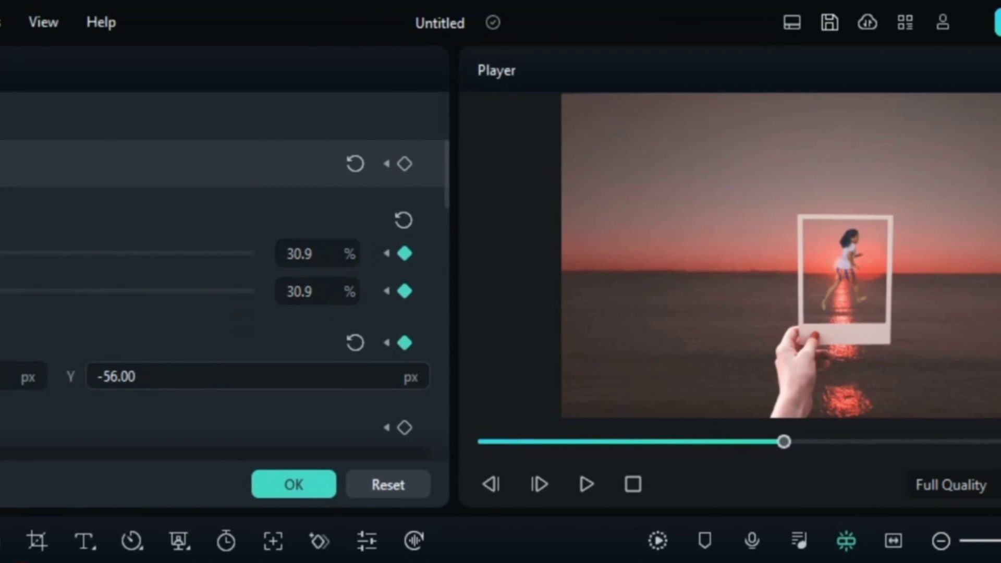
{"action": "left_click", "coordinate": [284, 380]}
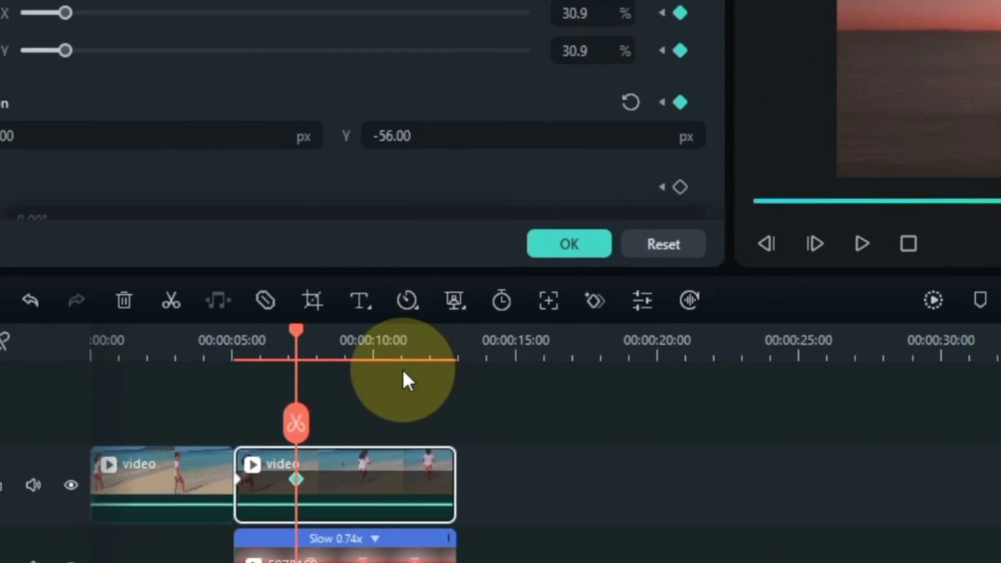
Play from about five seconds to preview the clip shrinking into the polaroid.
{"action": "left_click", "coordinate": [420, 413]}
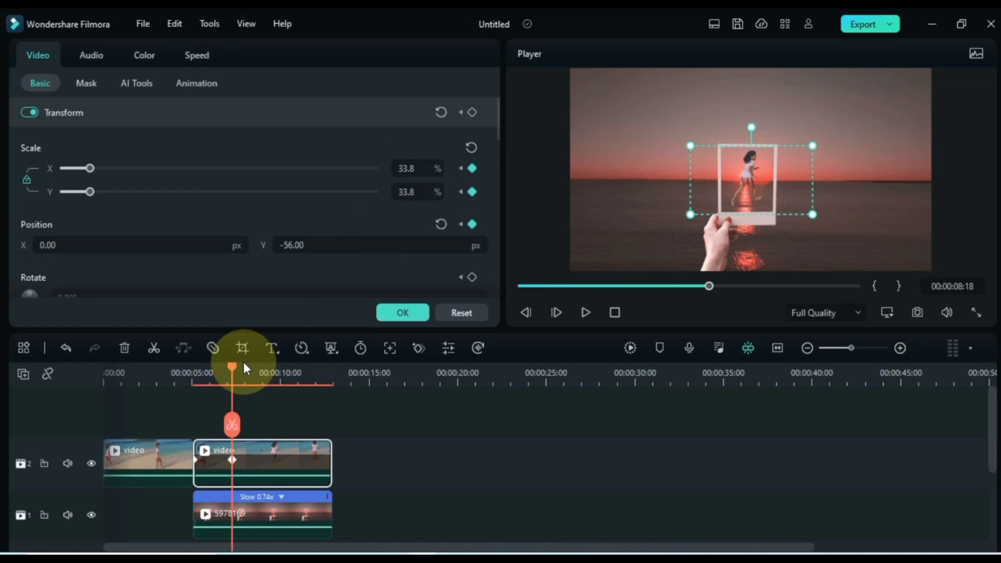
{"action": "left_click_drag", "start_coordinate": [232, 366], "coordinate": [182, 384]}
{"action": "key", "text": "space"}
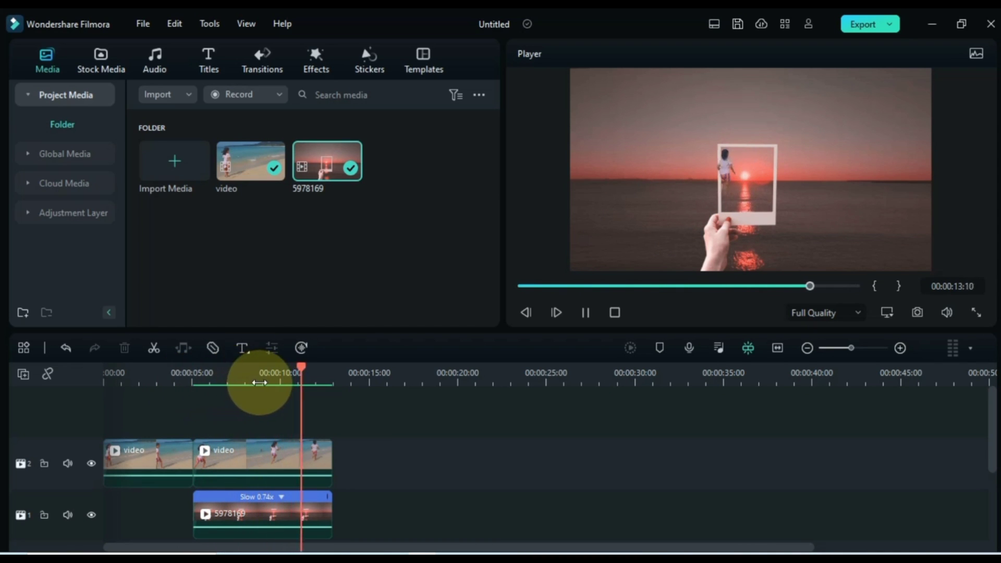
Keyframe the clip near 10 seconds, then at 00:00:15:00 set Scale 40.4%, Position X 91, Y -91.
{"action": "key", "text": "space"}
{"action": "left_click_drag", "start_coordinate": [308, 373], "coordinate": [259, 376]}
{"action": "double_click", "coordinate": [277, 457]}
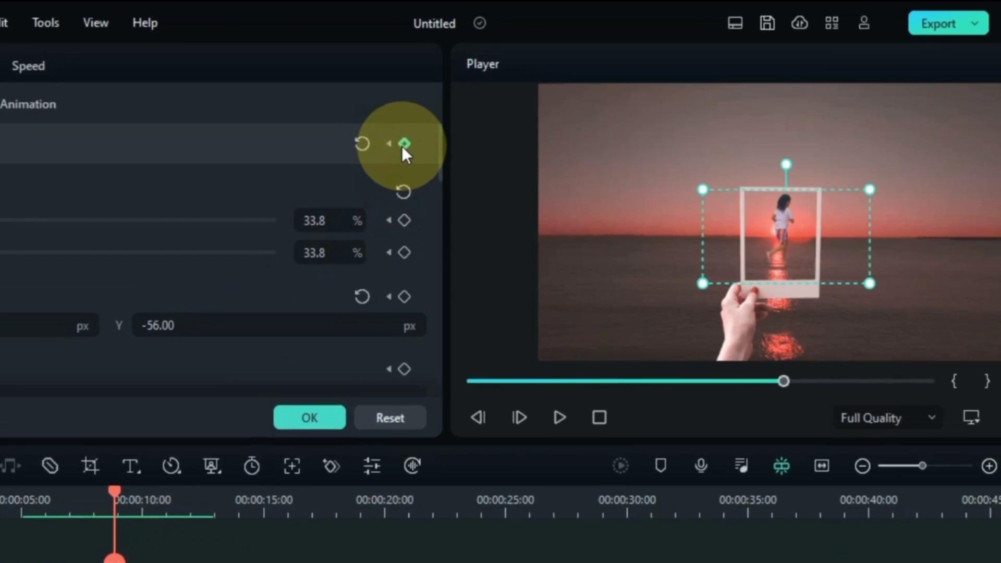
{"action": "left_click", "coordinate": [472, 112]}
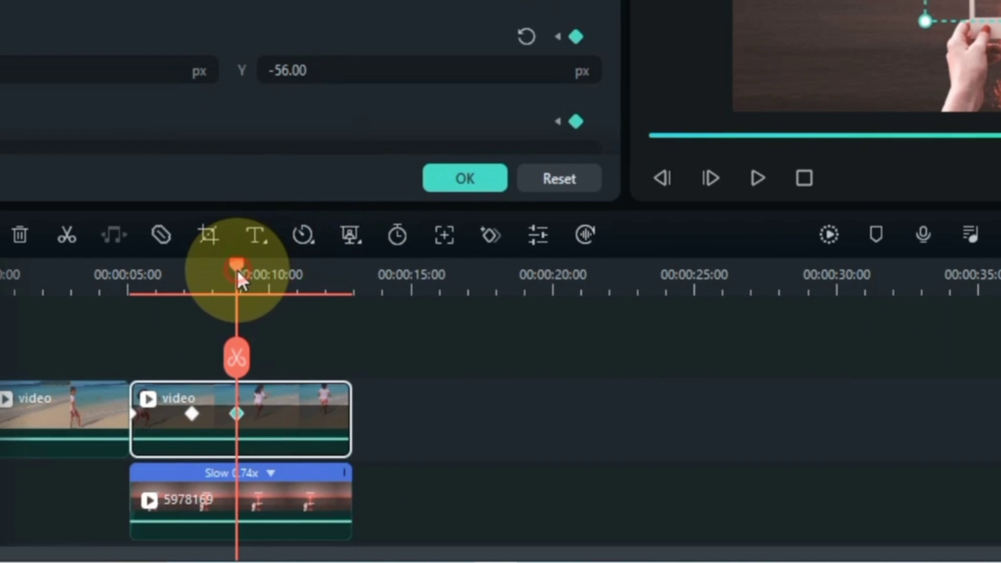
{"action": "left_click_drag", "start_coordinate": [236, 269], "coordinate": [293, 275]}
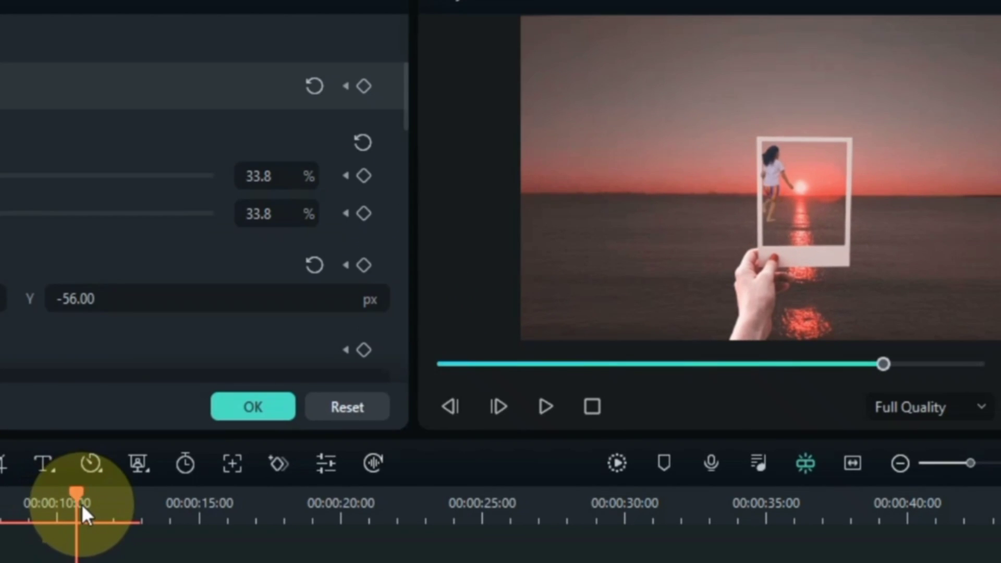
{"action": "left_click_drag", "start_coordinate": [81, 503], "coordinate": [90, 503]}
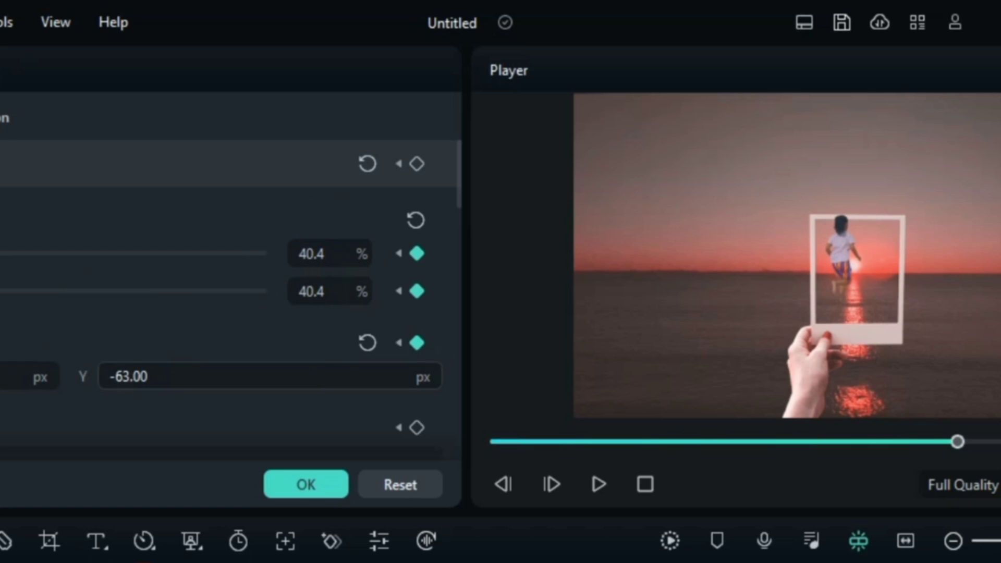
{"action": "scroll", "coordinate": [261, 376], "scroll_direction": "up", "scroll_amount": 10}
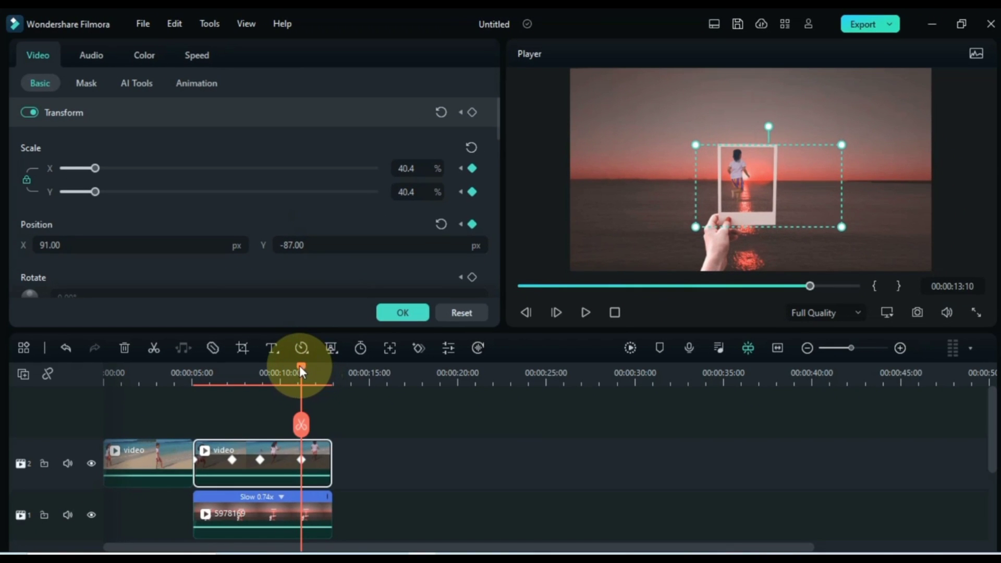
{"action": "left_click_drag", "start_coordinate": [299, 364], "coordinate": [324, 364]}
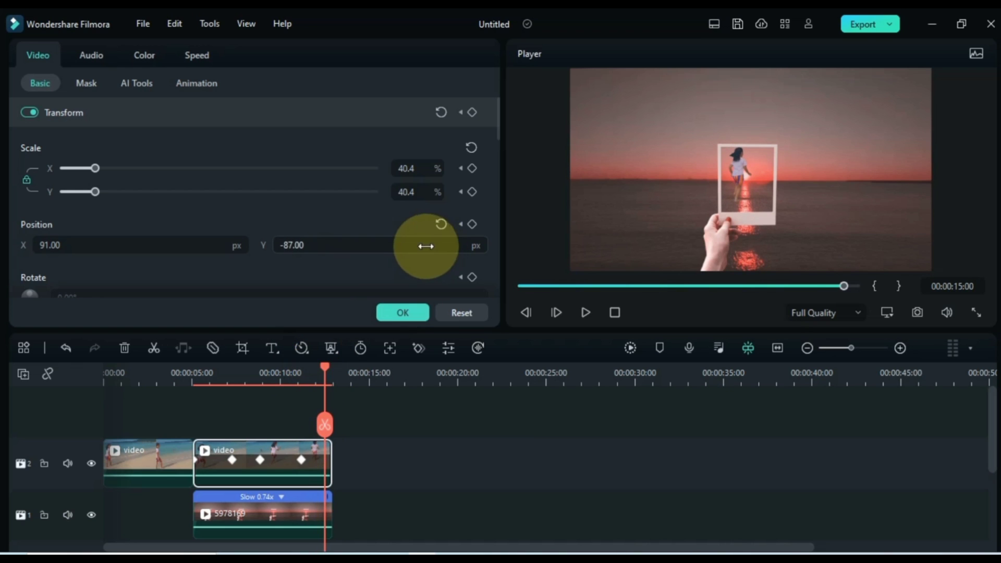
{"action": "mouse_move", "coordinate": [425, 246]}
{"action": "left_mouse_down"}
{"action": "mouse_move", "coordinate": [496, 554]}
{"action": "mouse_move", "coordinate": [419, 243]}
{"action": "left_mouse_up"}
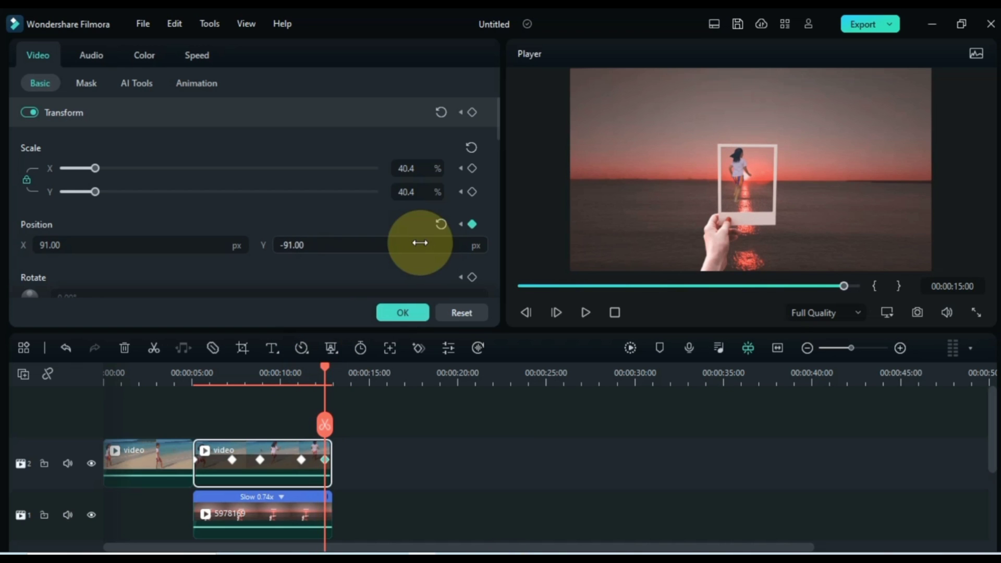
{"action": "left_click", "coordinate": [379, 446]}
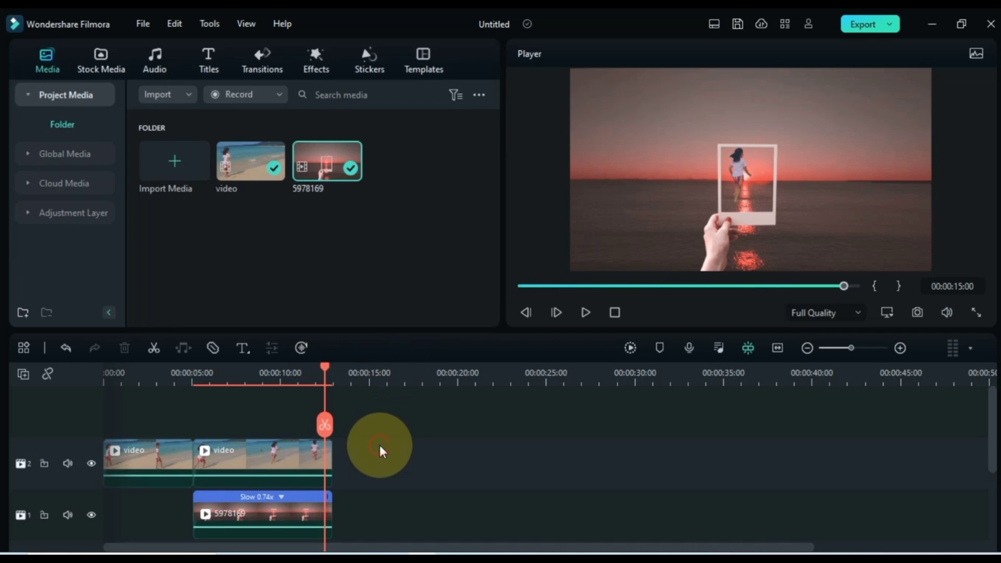
{"action": "left_click_drag", "start_coordinate": [327, 367], "coordinate": [77, 408]}
{"action": "key", "text": "space"}
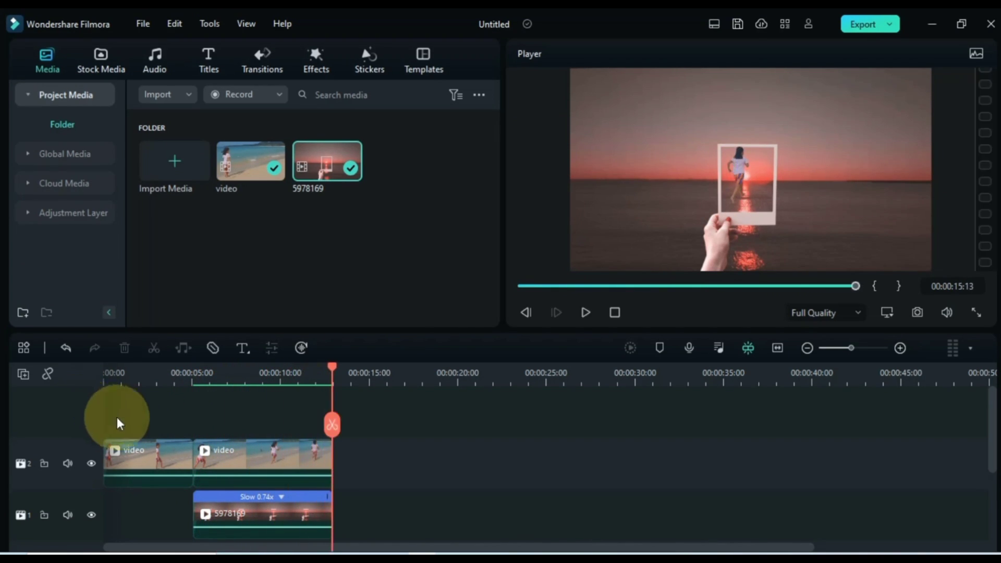
{"action": "left_click_drag", "start_coordinate": [329, 367], "coordinate": [194, 390]}
Split the slowed sunset clip on track 1 at the playhead near eight seconds.
{"action": "key", "text": "space"}
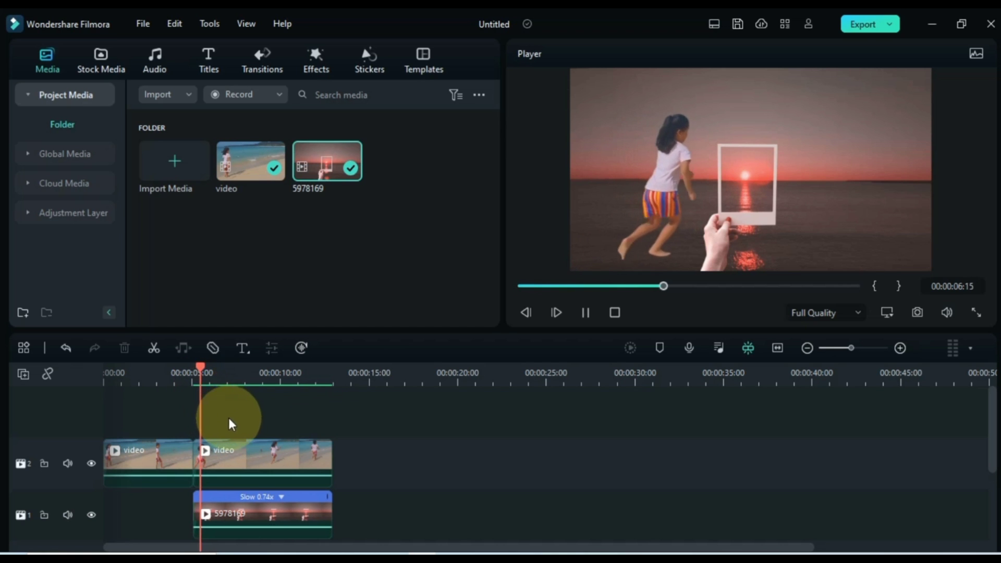
{"action": "key", "text": "space"}
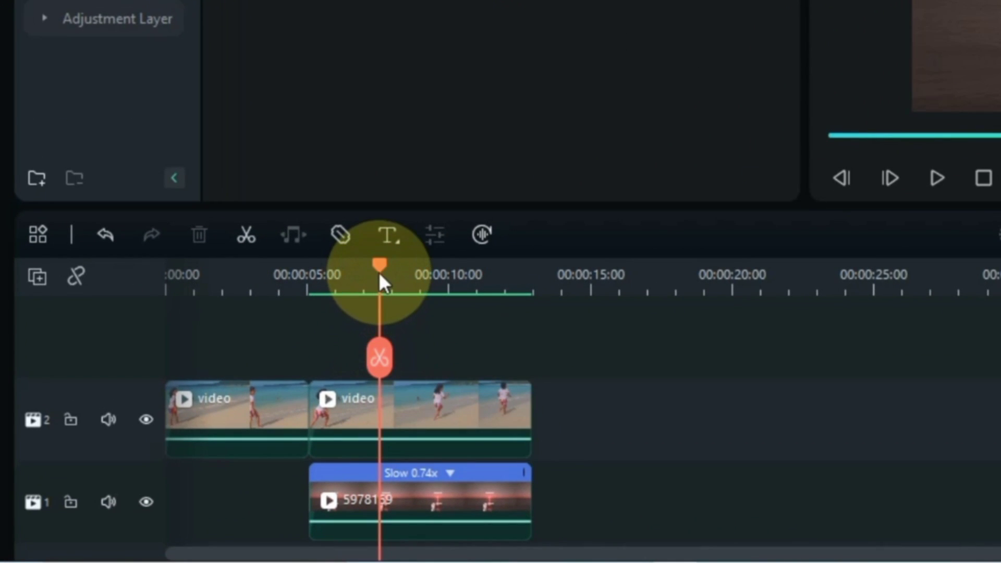
{"action": "key", "text": "ctrl+z"}
{"action": "left_click_drag", "start_coordinate": [379, 276], "coordinate": [376, 284]}
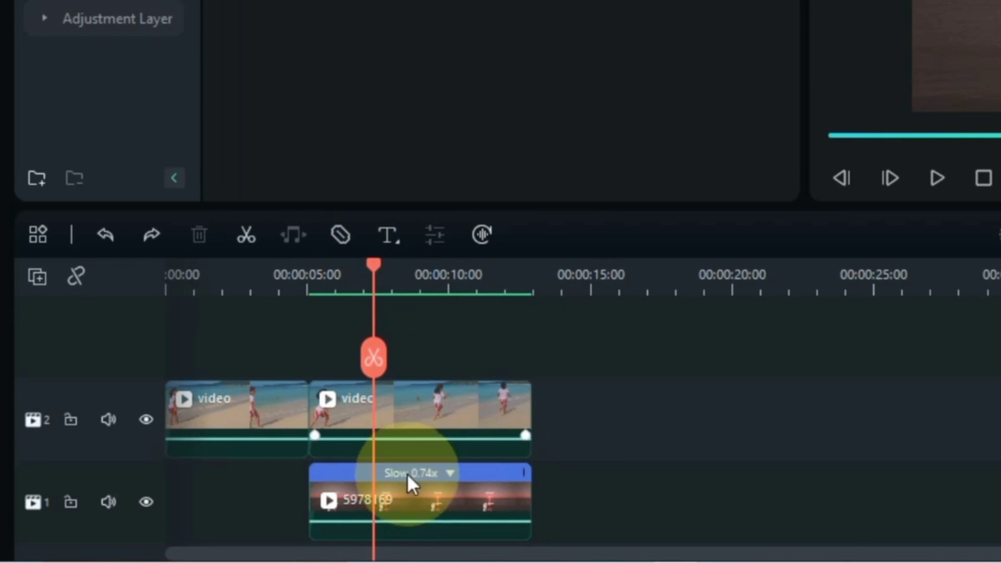
{"action": "left_click", "coordinate": [411, 502]}
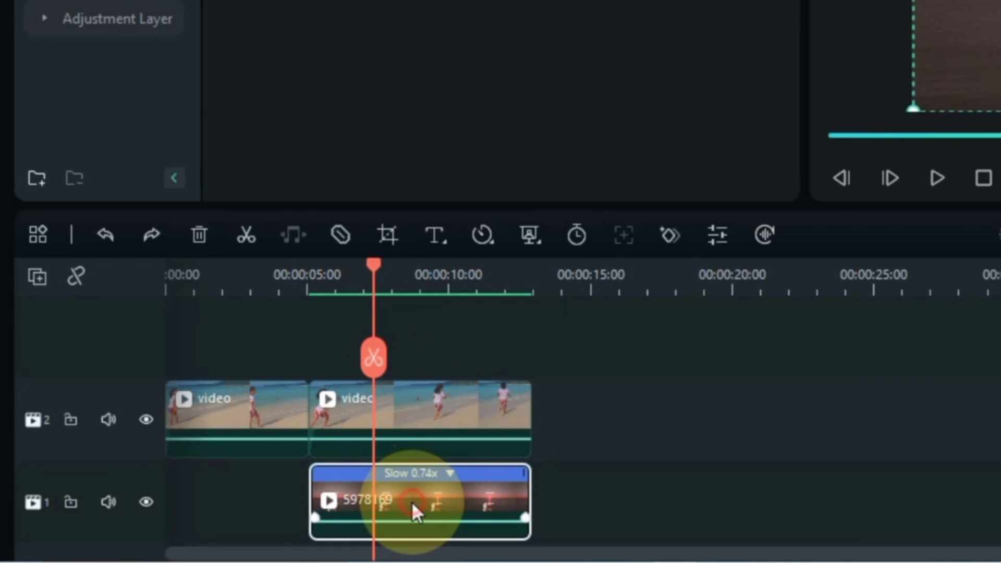
{"action": "left_click", "coordinate": [374, 360]}
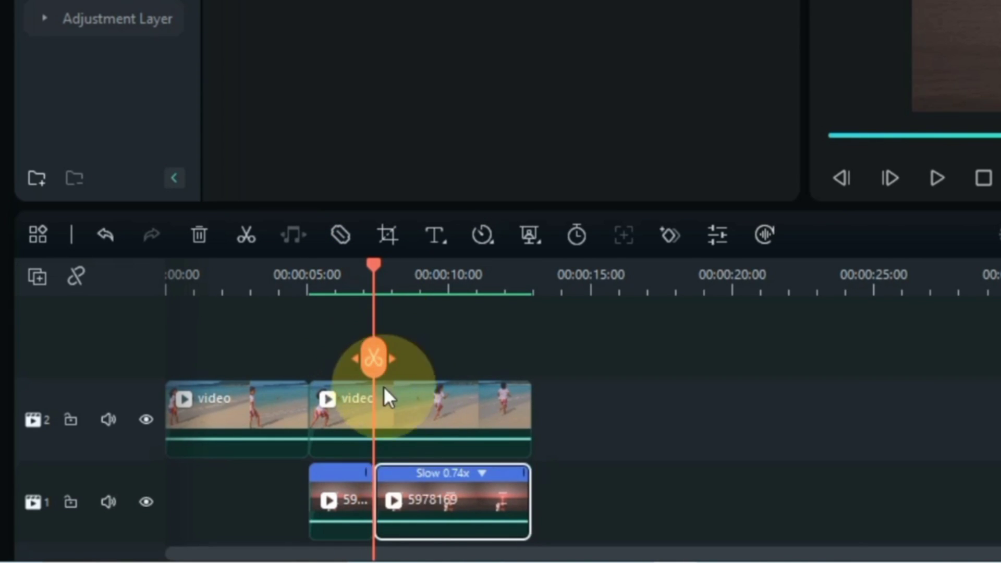
Copy the right sunset piece and paste it onto a new video track 3.
{"action": "right_click", "coordinate": [417, 502]}
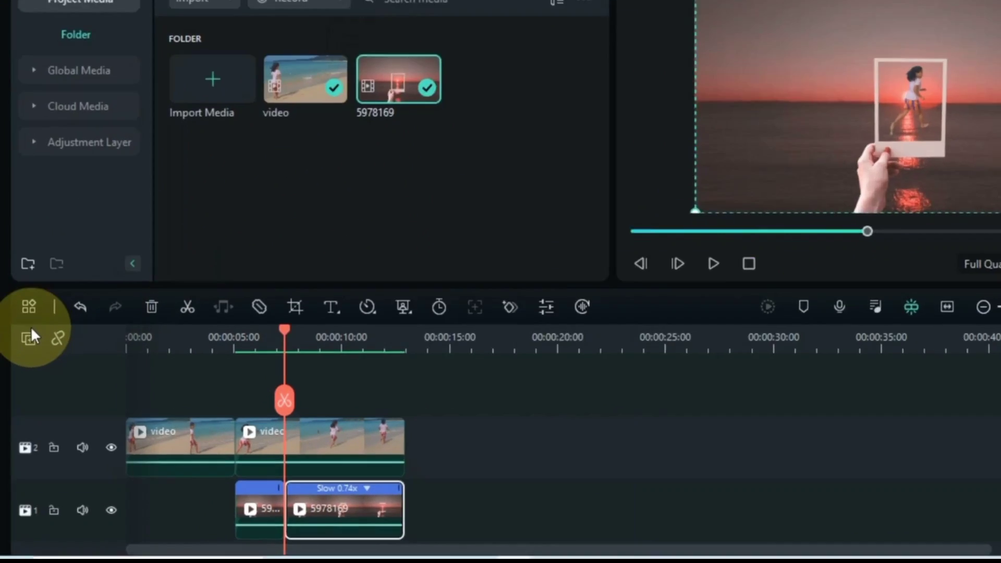
{"action": "left_click", "coordinate": [37, 275]}
{"action": "left_click", "coordinate": [106, 313]}
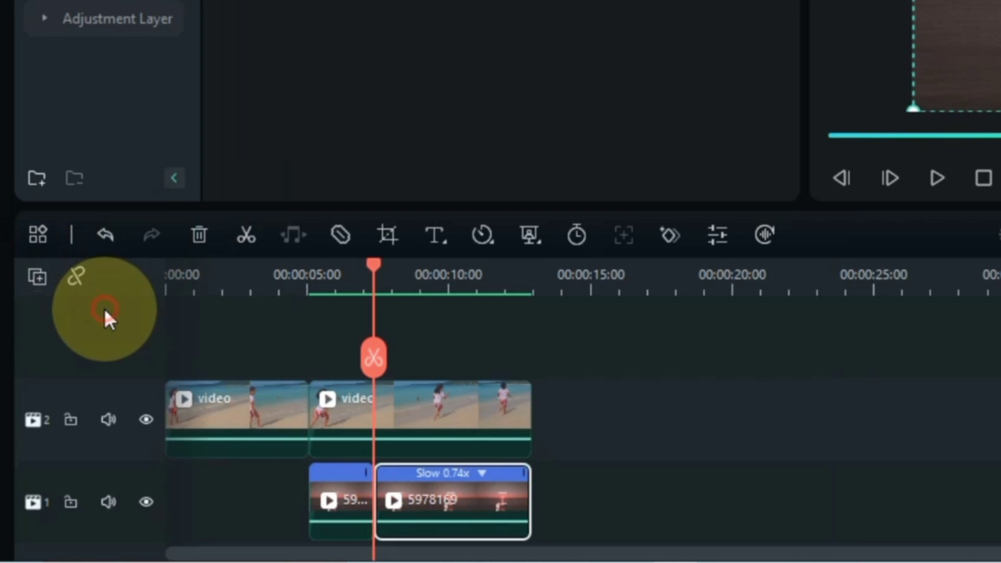
{"action": "left_click", "coordinate": [129, 382]}
{"action": "left_click", "coordinate": [417, 403]}
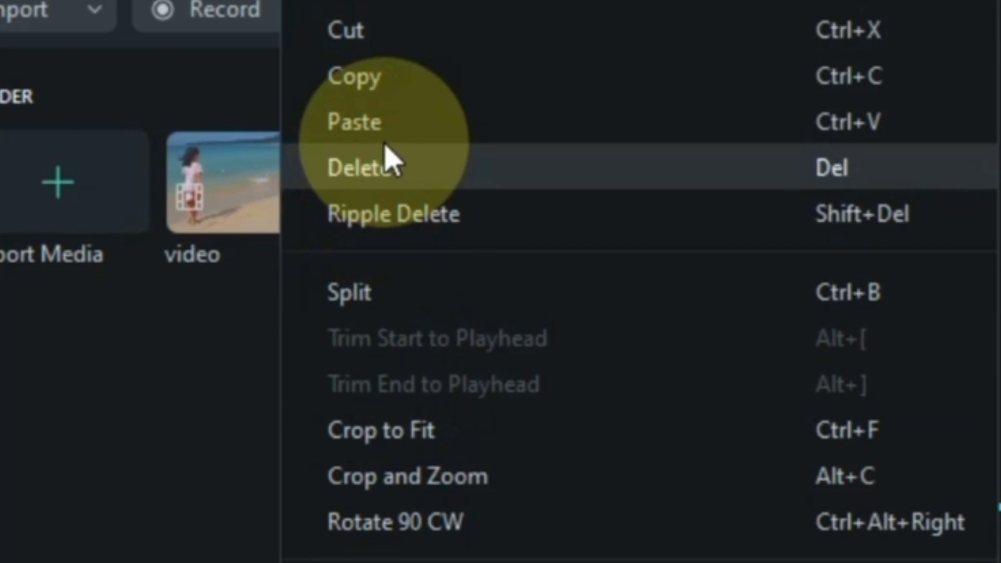
{"action": "left_click", "coordinate": [384, 123]}
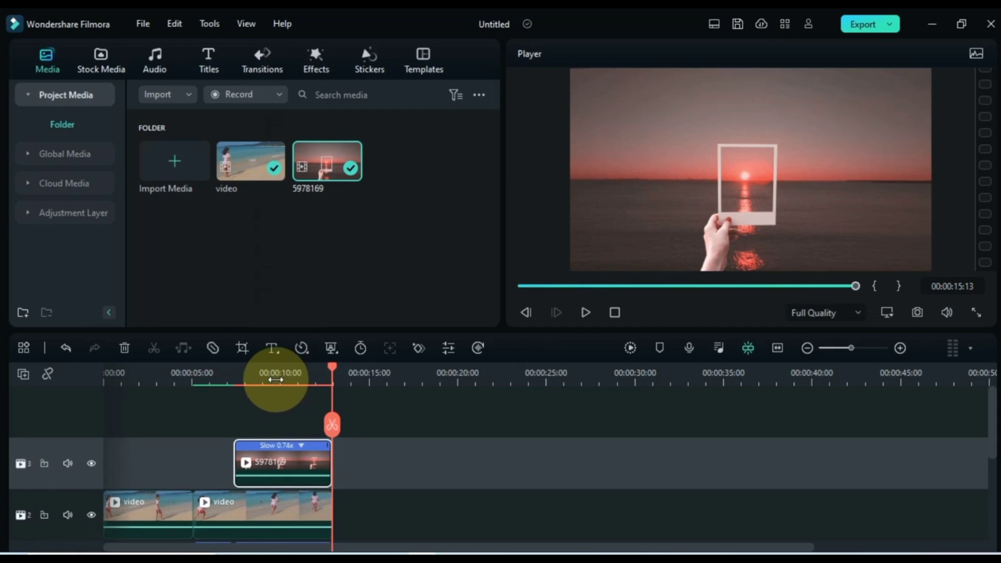
{"action": "left_click", "coordinate": [274, 373]}
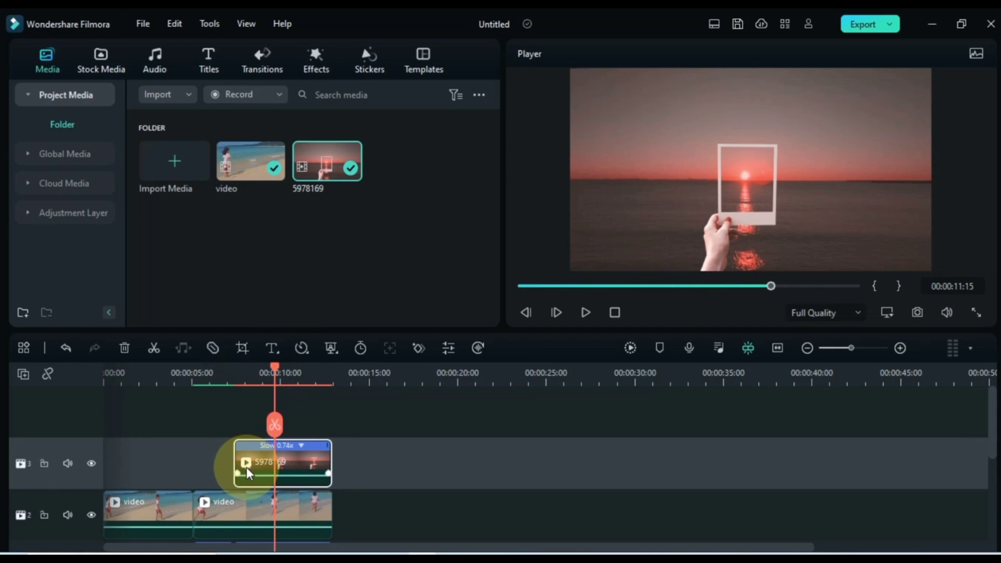
{"action": "key", "text": "Up"}
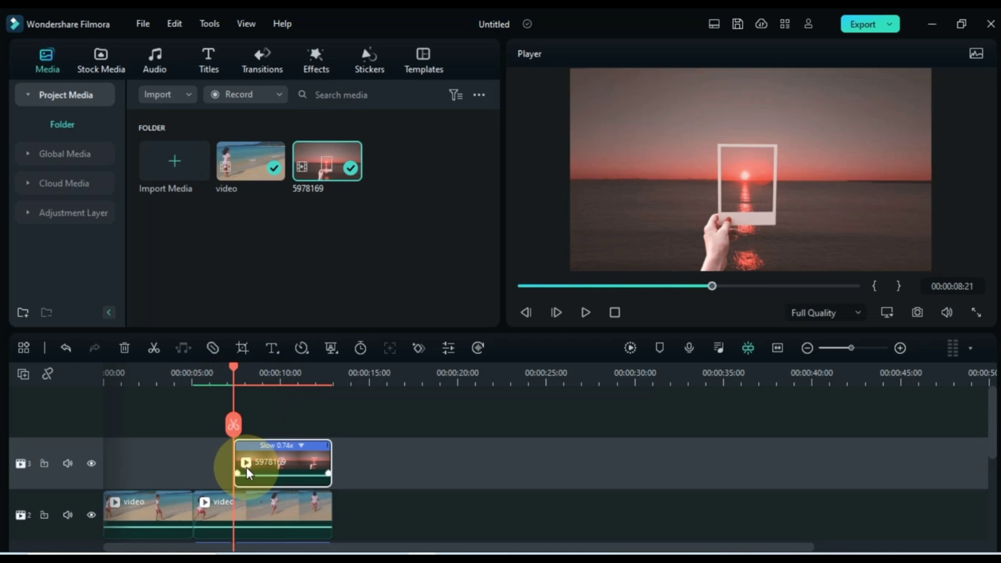
Choose Add Draw Mask on the pasted sunset clip and zoom the player to 75%.
{"action": "double_click", "coordinate": [248, 469]}
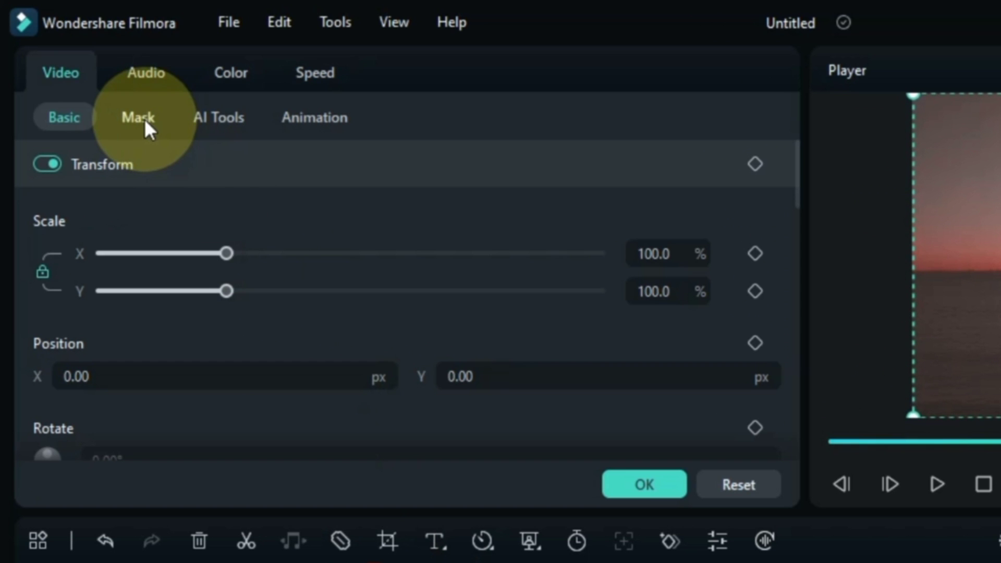
{"action": "left_click", "coordinate": [145, 119]}
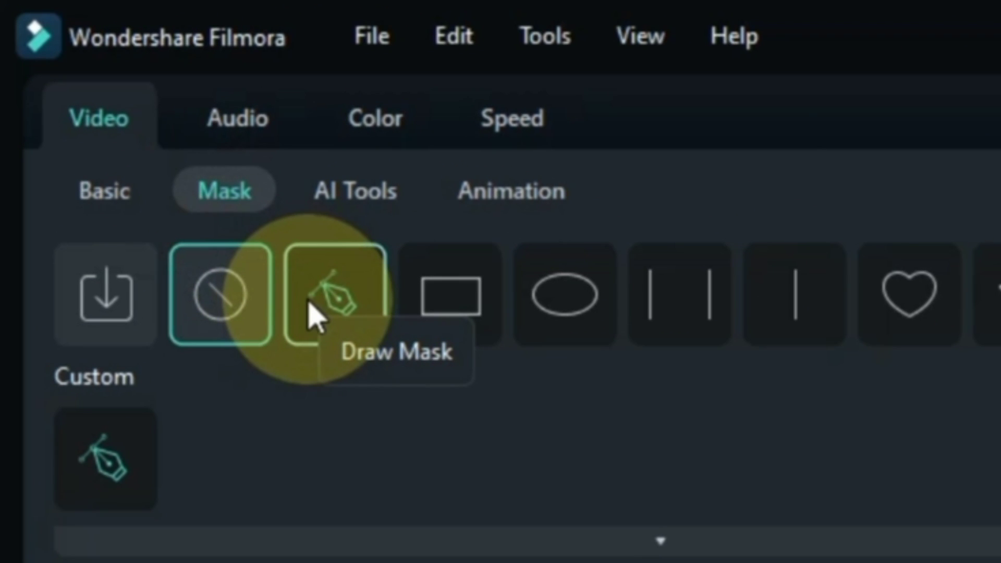
{"action": "left_click", "coordinate": [313, 312]}
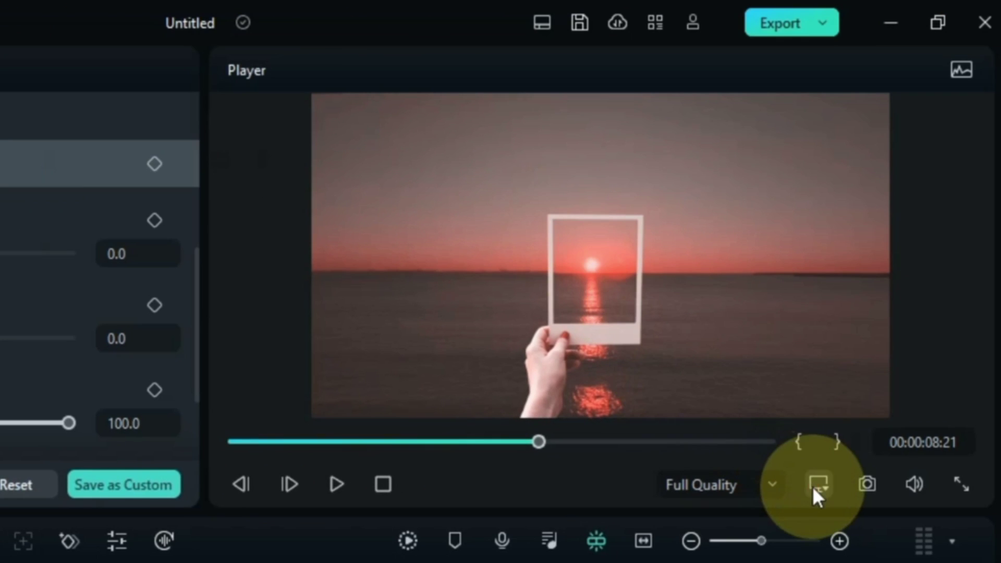
{"action": "left_click", "coordinate": [818, 484]}
{"action": "mouse_move", "coordinate": [780, 383]}
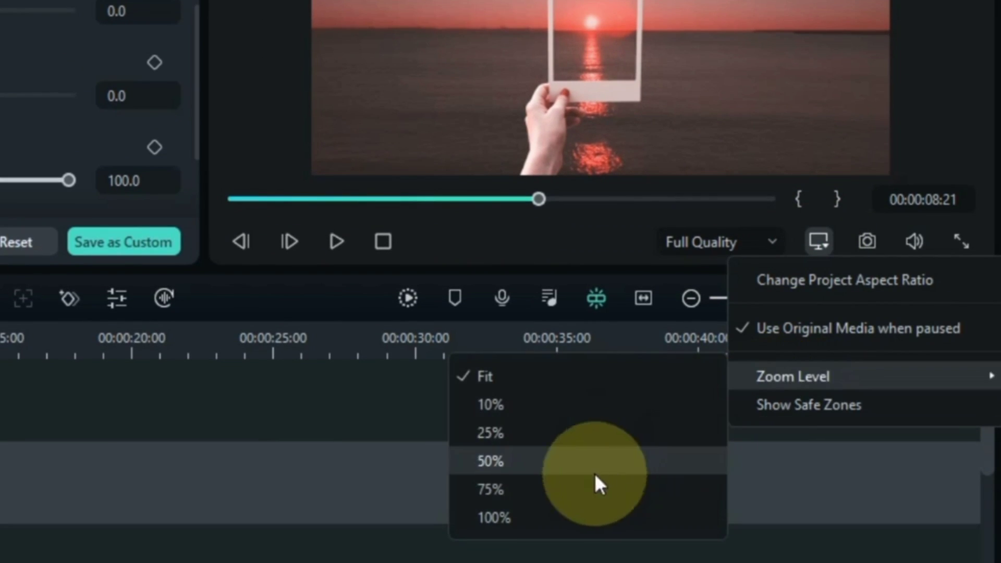
{"action": "left_click", "coordinate": [567, 499]}
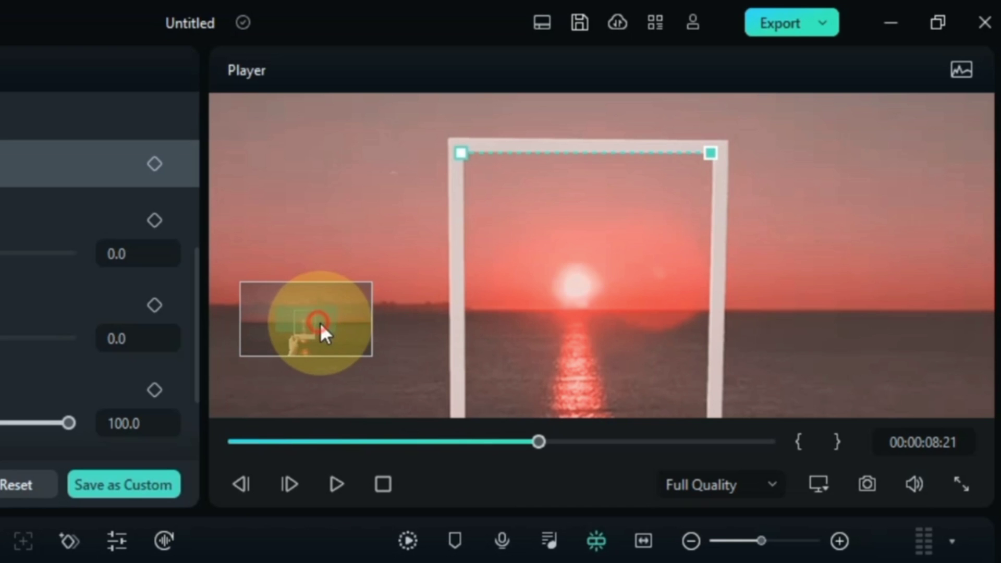
Add the inner-left corner point and close the mask path at its starting point.
{"action": "left_click_drag", "start_coordinate": [320, 322], "coordinate": [326, 342]}
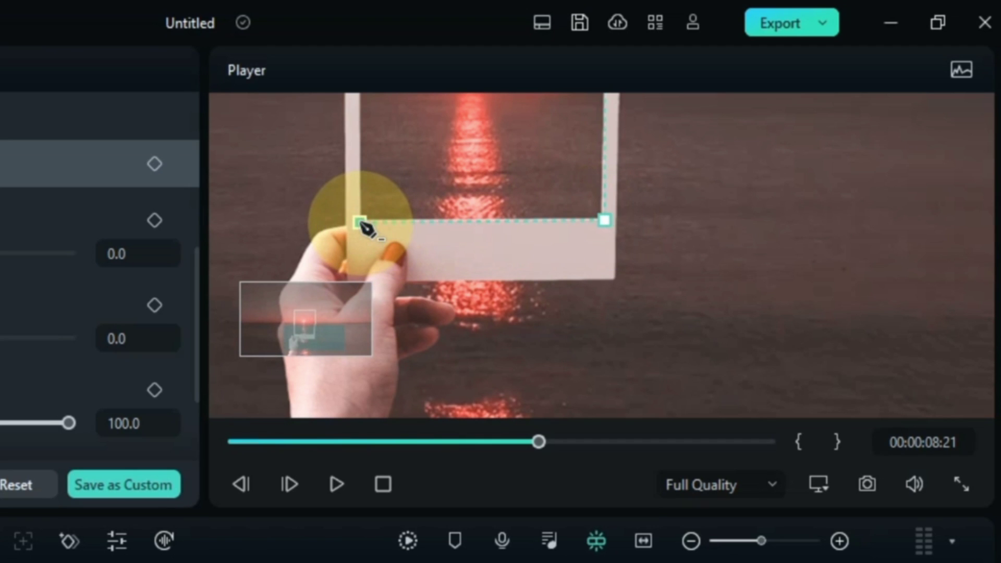
{"action": "left_click", "coordinate": [360, 223]}
{"action": "left_click_drag", "start_coordinate": [318, 336], "coordinate": [314, 303]}
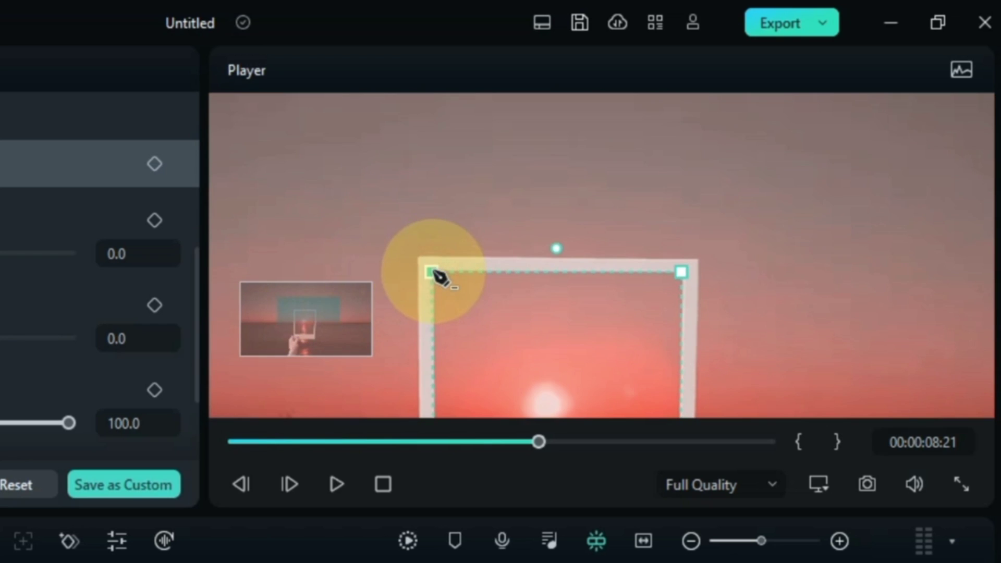
{"action": "left_click", "coordinate": [431, 272]}
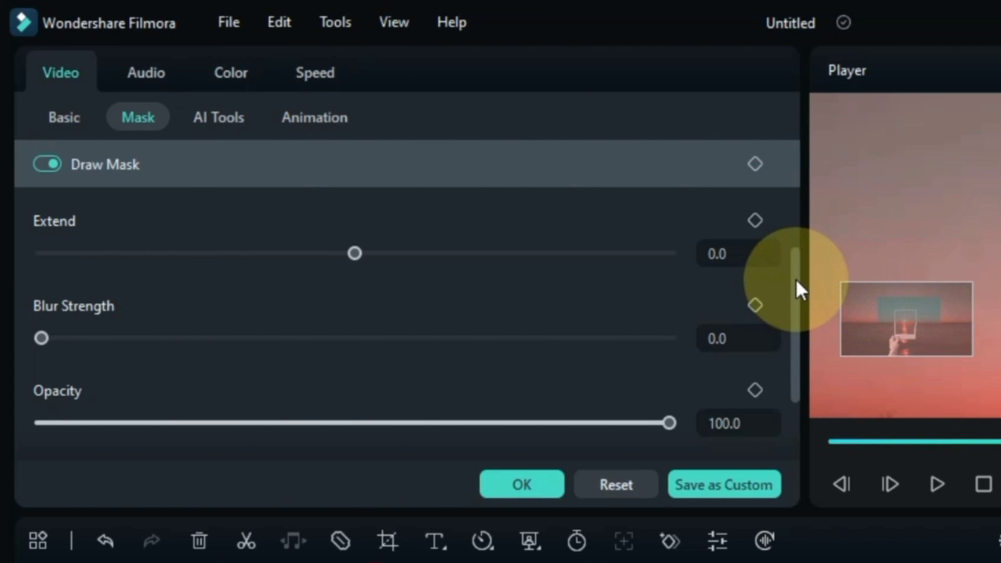
Turn on Invert Mask and set the player Zoom Level back to Fit.
{"action": "left_click_drag", "start_coordinate": [795, 278], "coordinate": [795, 361]}
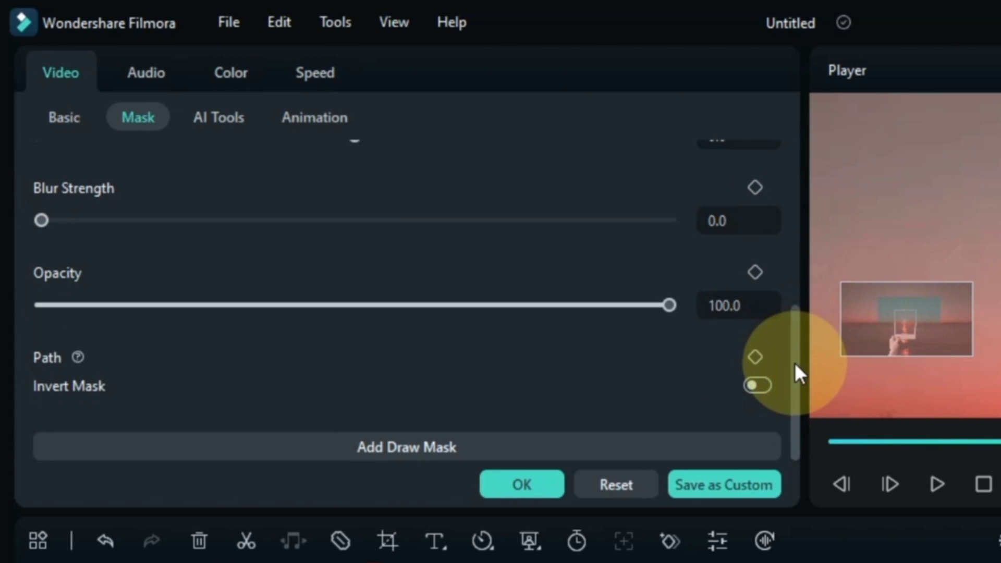
{"action": "left_click", "coordinate": [758, 388]}
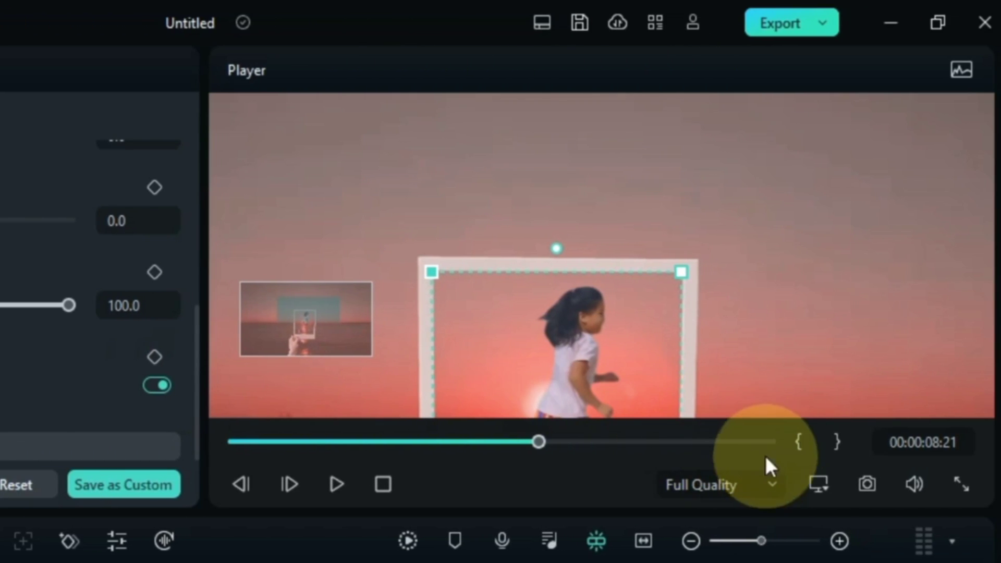
{"action": "left_click", "coordinate": [818, 483]}
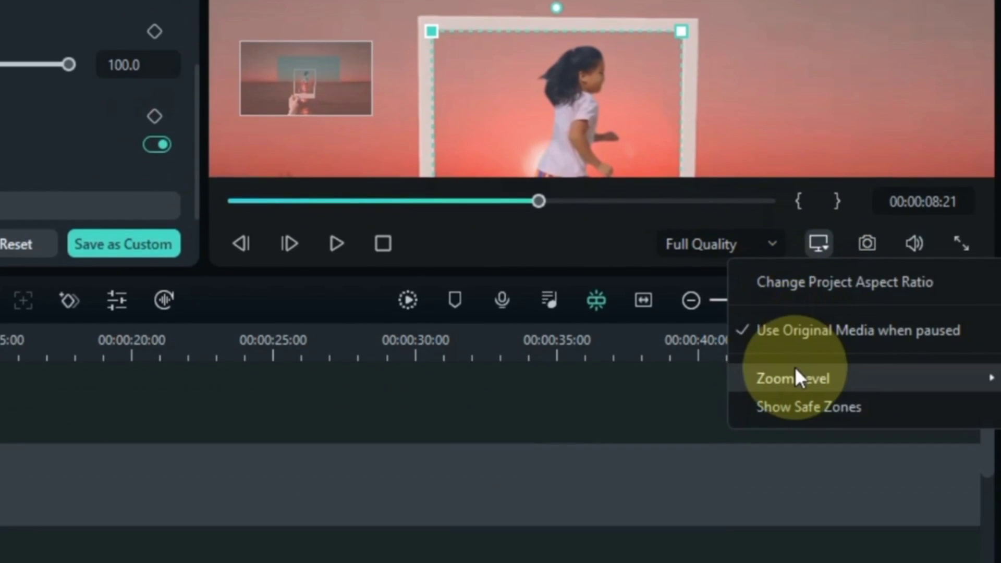
{"action": "mouse_move", "coordinate": [796, 379]}
{"action": "left_click", "coordinate": [621, 383]}
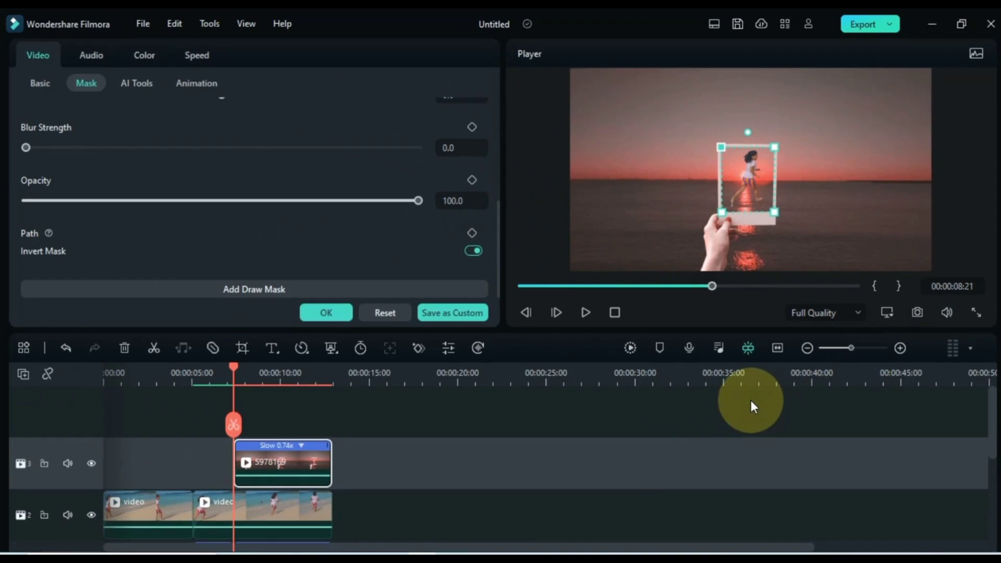
{"action": "scroll", "coordinate": [368, 449], "scroll_direction": "down", "scroll_amount": 2}
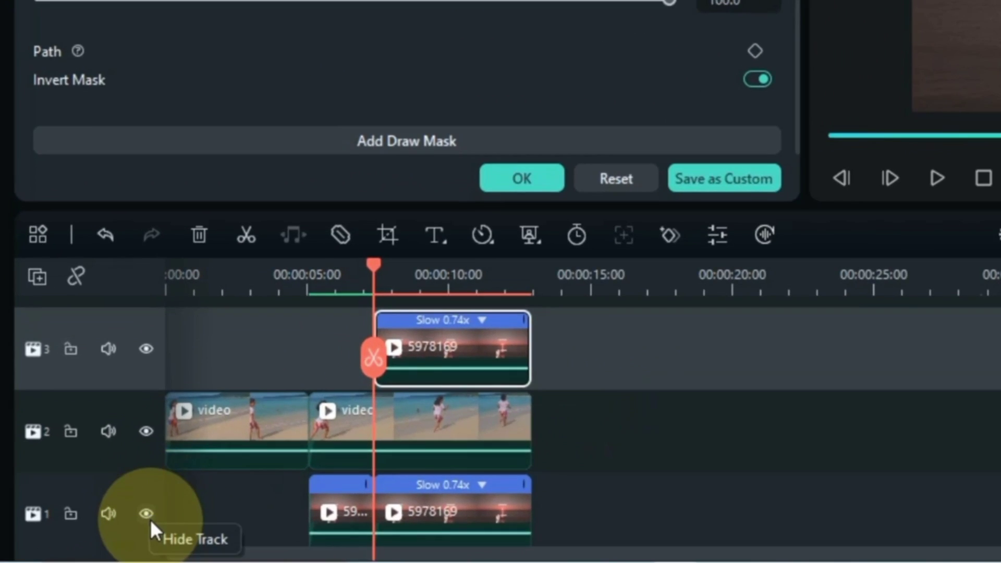
Hide track 1 and split the second running-girl clip on track 2 at the playhead.
{"action": "left_click", "coordinate": [105, 520]}
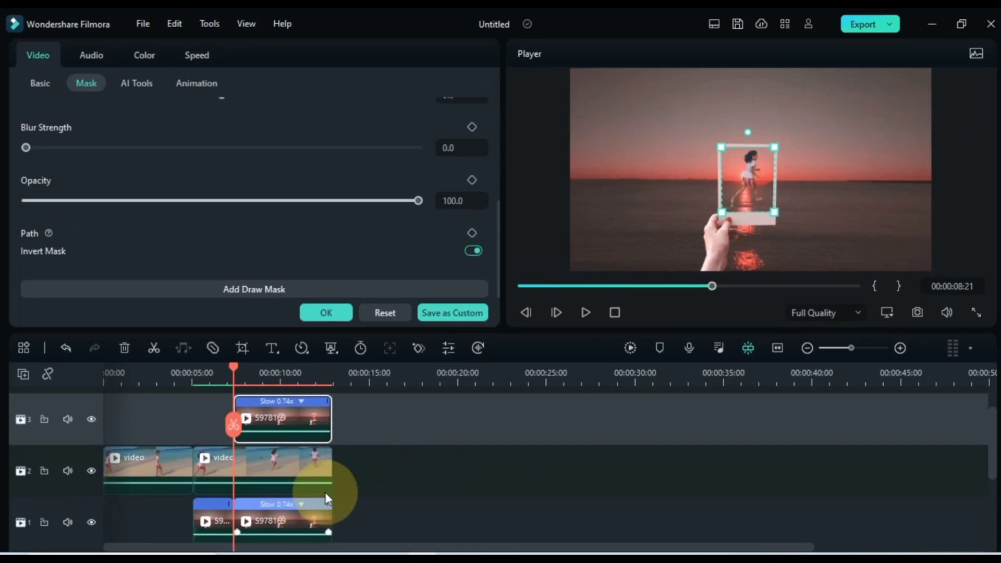
{"action": "left_click", "coordinate": [655, 446]}
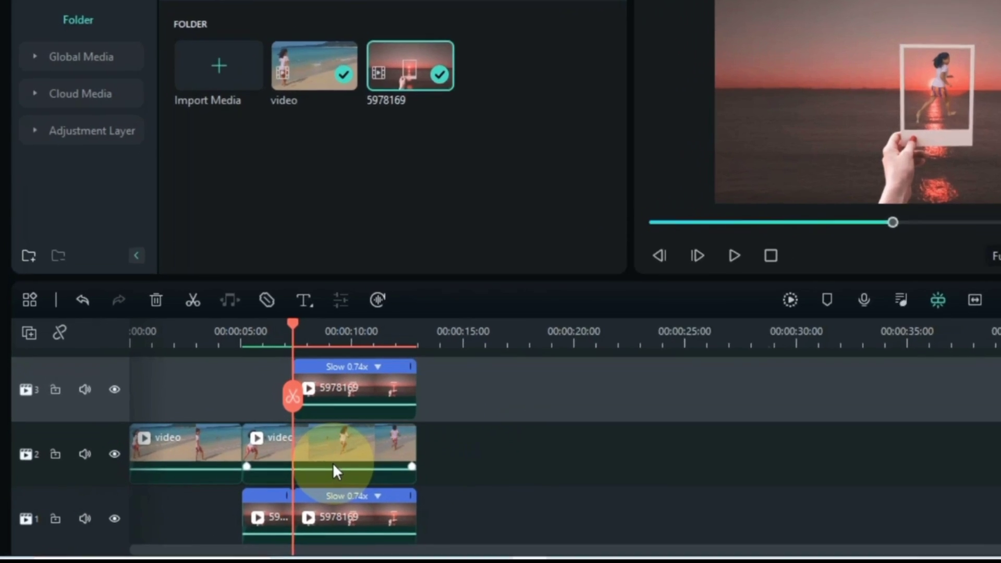
{"action": "left_click", "coordinate": [259, 468]}
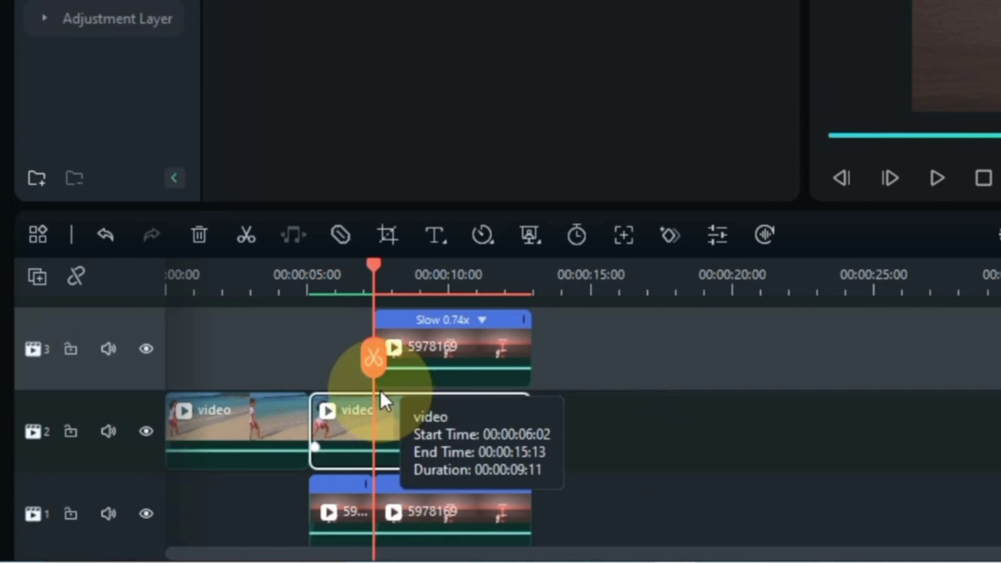
{"action": "left_click", "coordinate": [369, 366]}
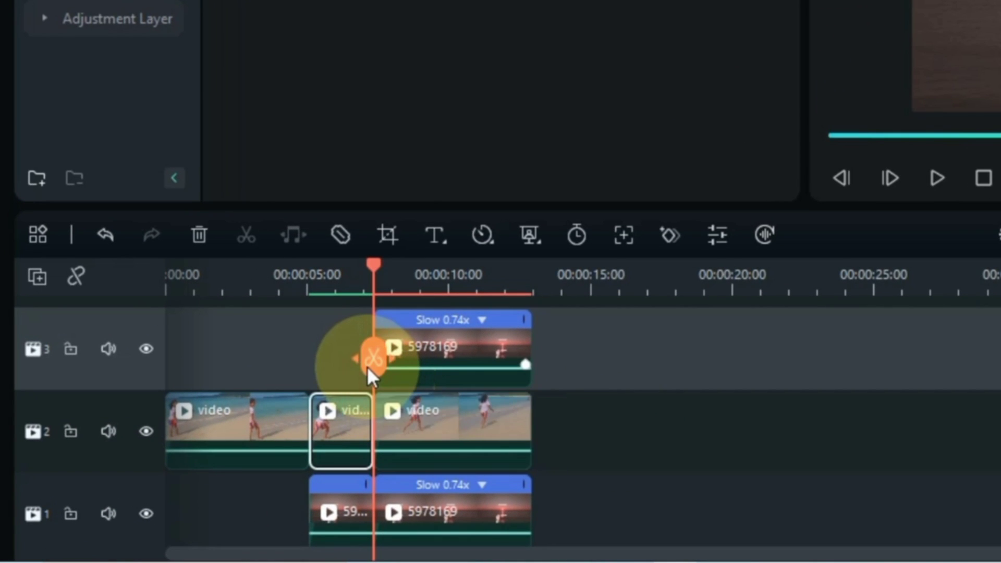
Turn off AI Portrait on the later part of the split beach clip.
{"action": "double_click", "coordinate": [427, 419]}
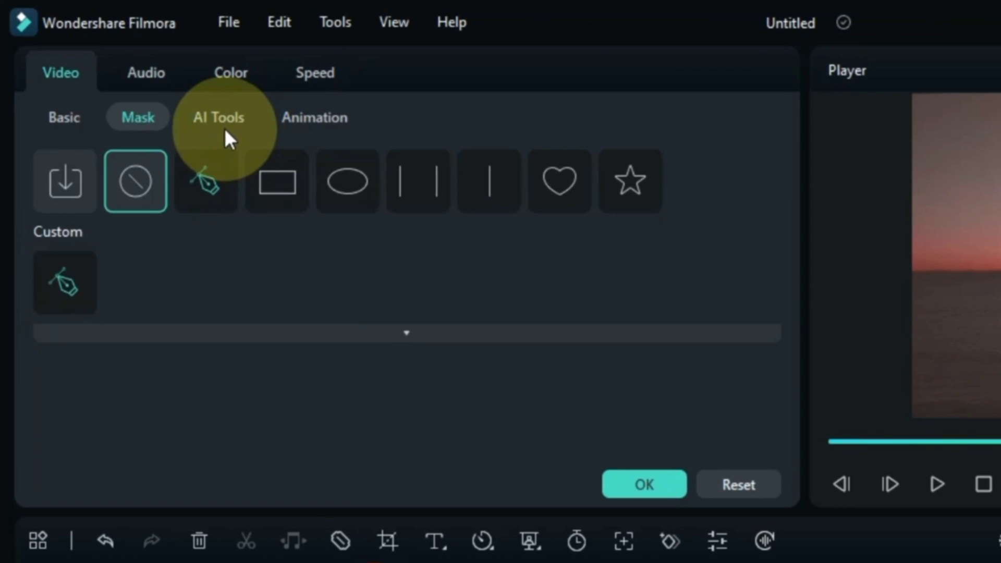
{"action": "left_click", "coordinate": [222, 127]}
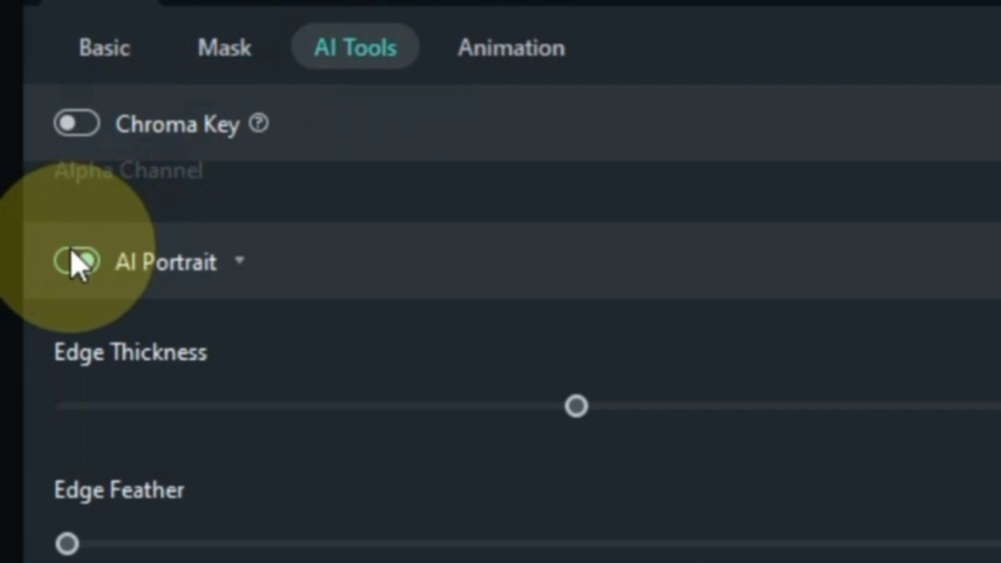
{"action": "left_click", "coordinate": [76, 260]}
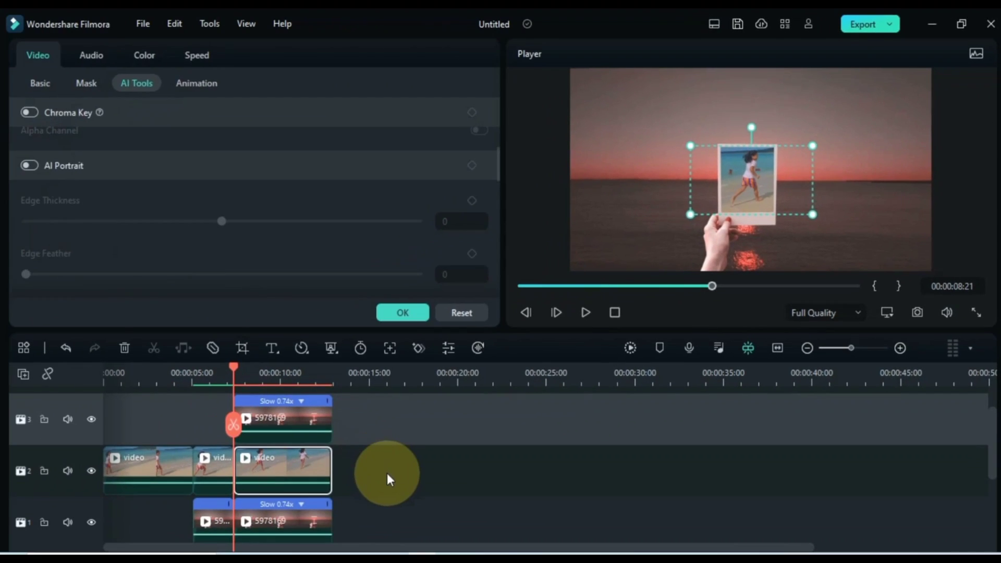
{"action": "left_click", "coordinate": [386, 471]}
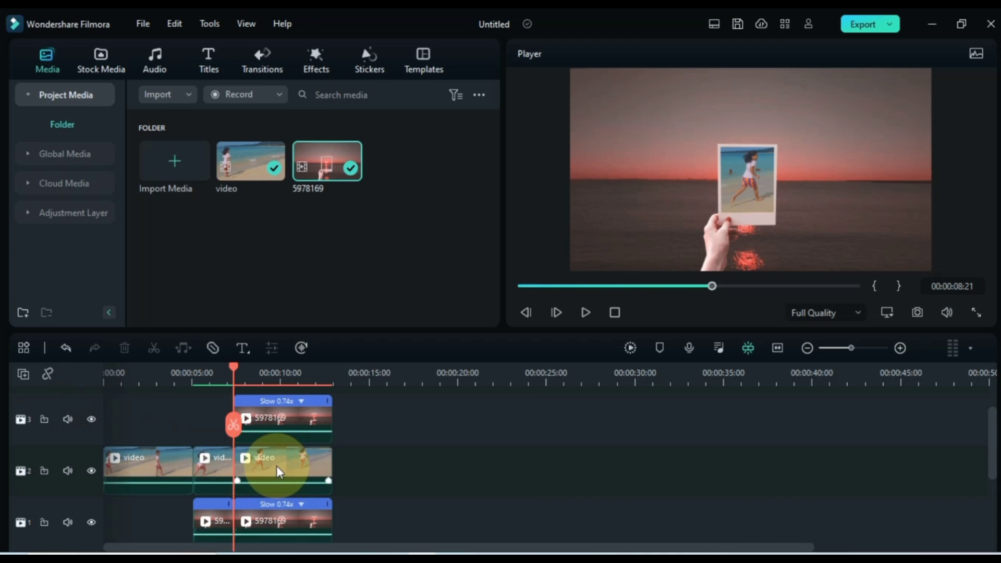
Search the downloaded Mine transitions for 'fade white'.
{"action": "left_click", "coordinate": [260, 63]}
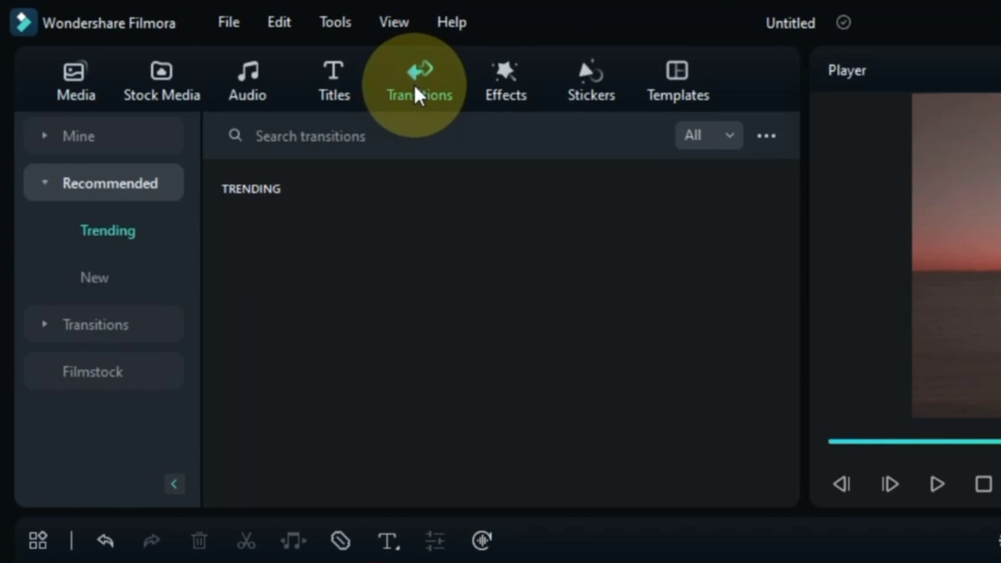
{"action": "left_click", "coordinate": [52, 137]}
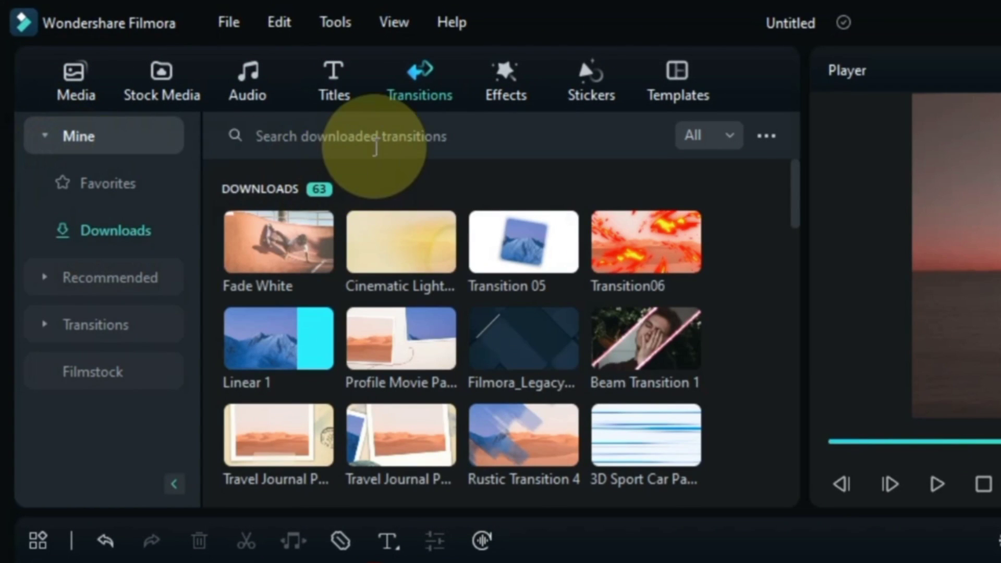
{"action": "left_click", "coordinate": [380, 136]}
{"action": "type", "text": "fad"}
{"action": "type", "text": "e"}
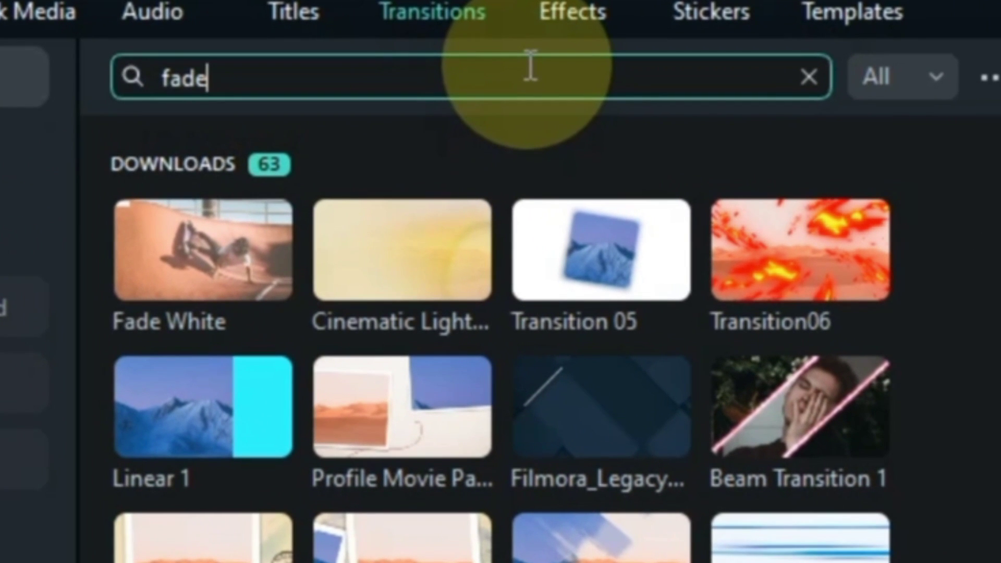
{"action": "type", "text": " white"}
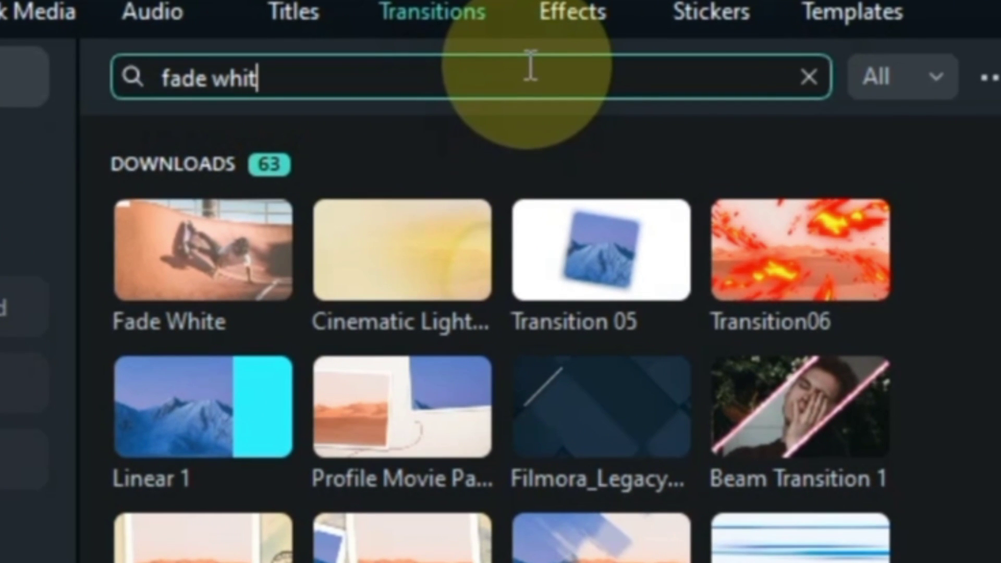
{"action": "key", "text": "Return"}
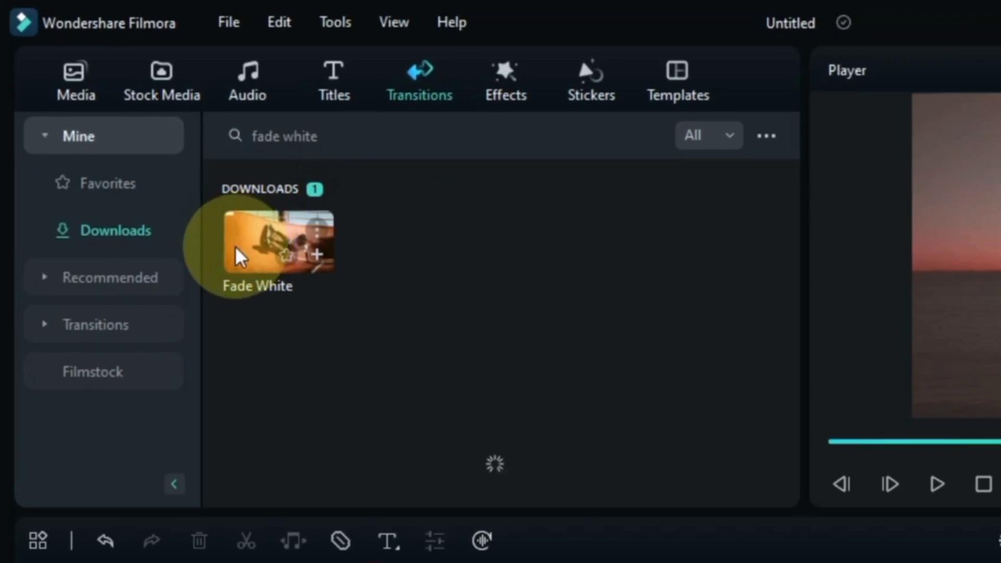
Place Fade White between the first two track 2 clips and play it back from about 4 seconds.
{"action": "left_click_drag", "start_coordinate": [236, 246], "coordinate": [285, 414]}
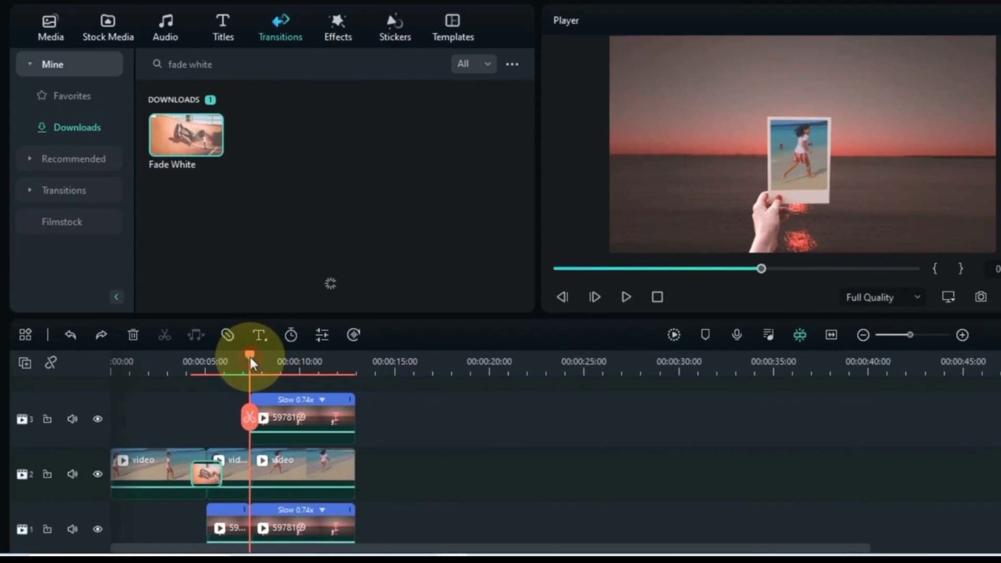
{"action": "left_click_drag", "start_coordinate": [330, 295], "coordinate": [225, 329]}
{"action": "left_click_drag", "start_coordinate": [161, 391], "coordinate": [100, 406]}
{"action": "key", "text": "space"}
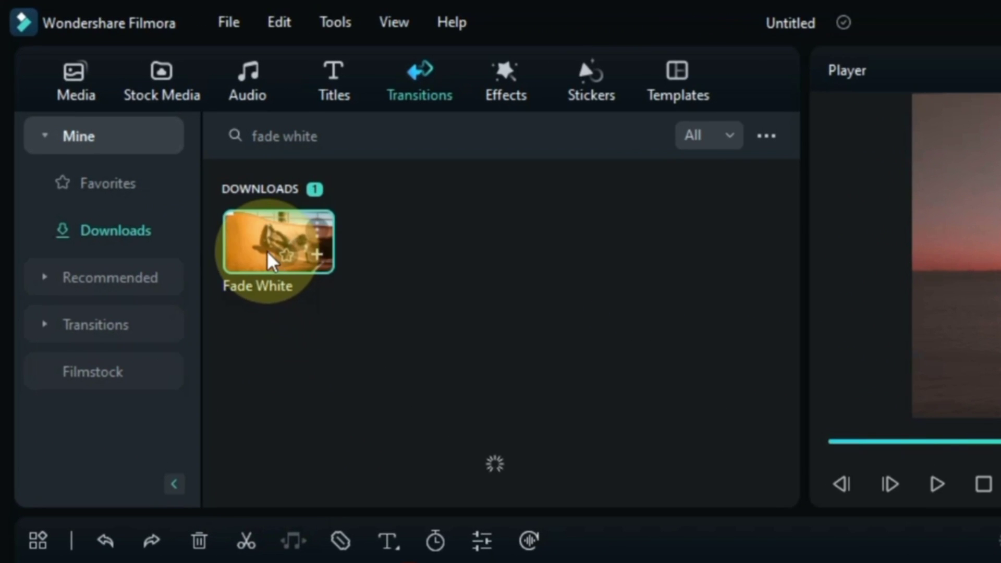
Add a second Fade White at the other track 2 split, with the playhead before the first transition.
{"action": "left_click_drag", "start_coordinate": [168, 171], "coordinate": [185, 191]}
{"action": "left_click_drag", "start_coordinate": [296, 290], "coordinate": [357, 448]}
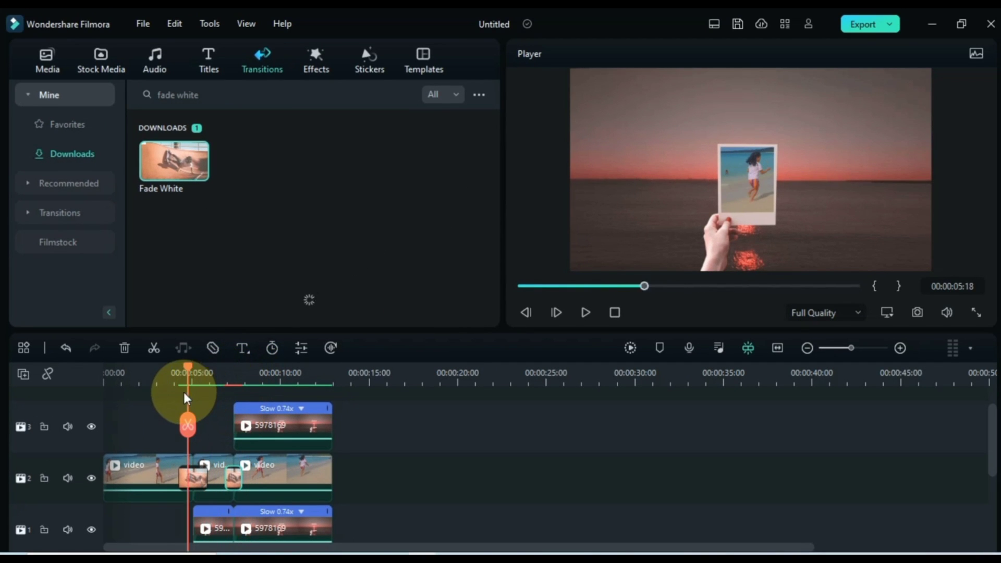
{"action": "left_click", "coordinate": [174, 395]}
{"action": "key", "text": "space"}
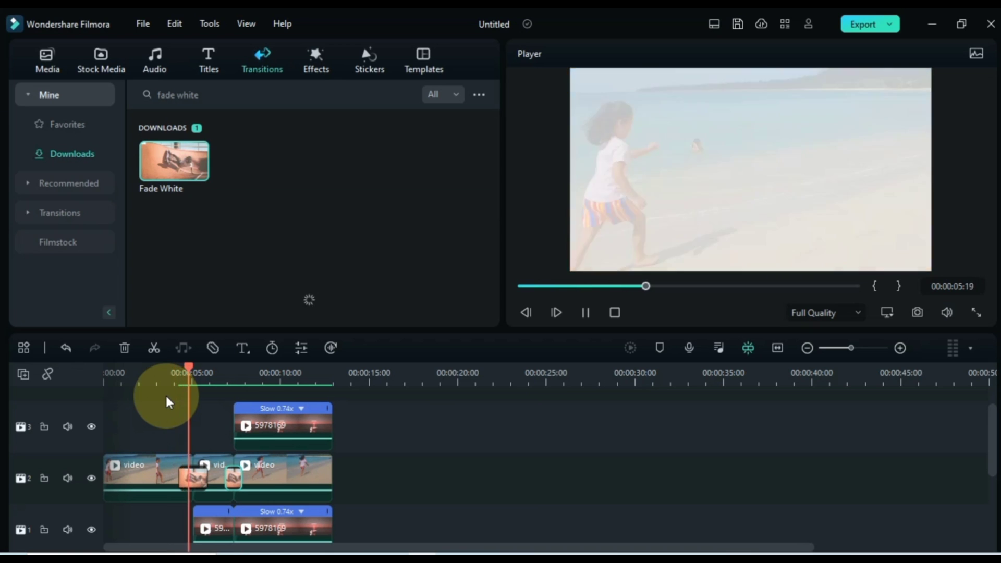